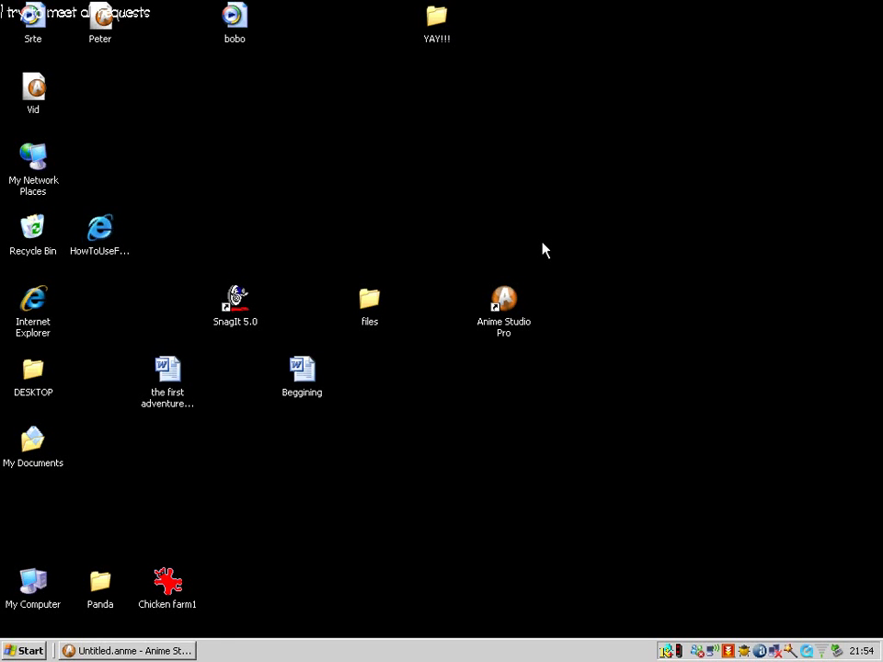
# Step: Switch to Anime Studio and draw a brown filled square in the middle of the canvas
pyautogui.click(123, 651)
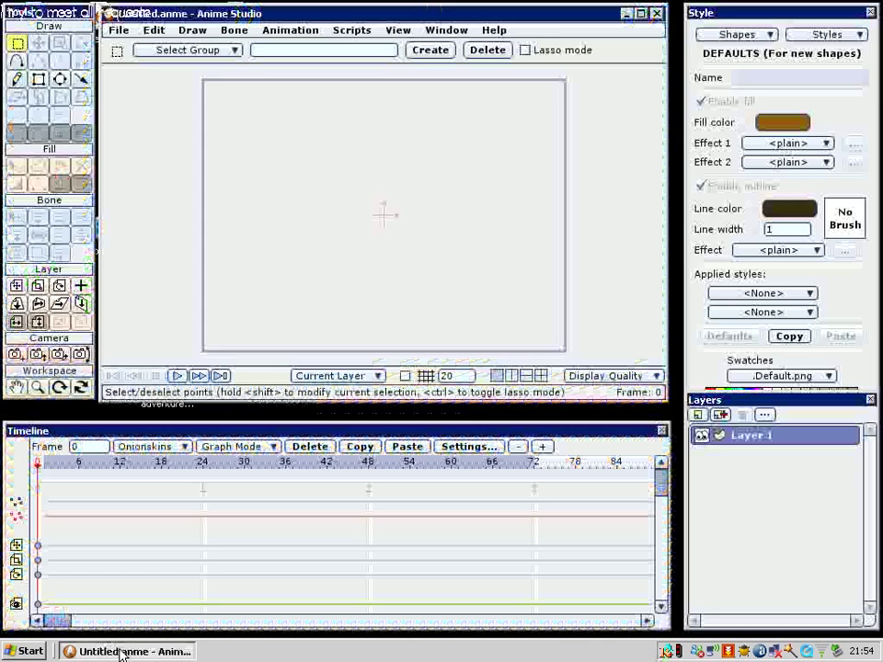
pyautogui.click(39, 79)
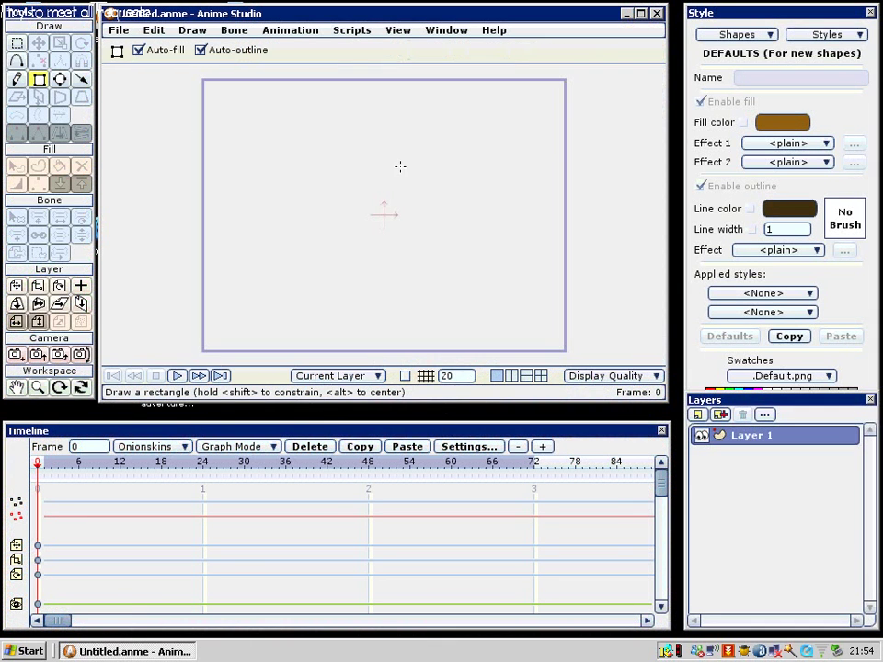
pyautogui.click(693, 365)
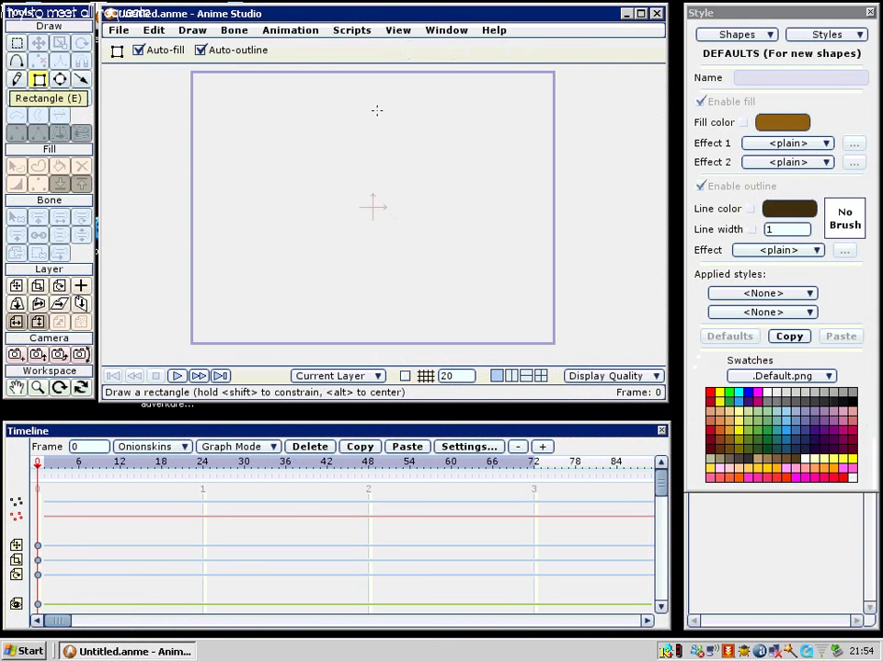
pyautogui.scroll(2, 361, 136)
pyautogui.scroll(-2, 357, 137)
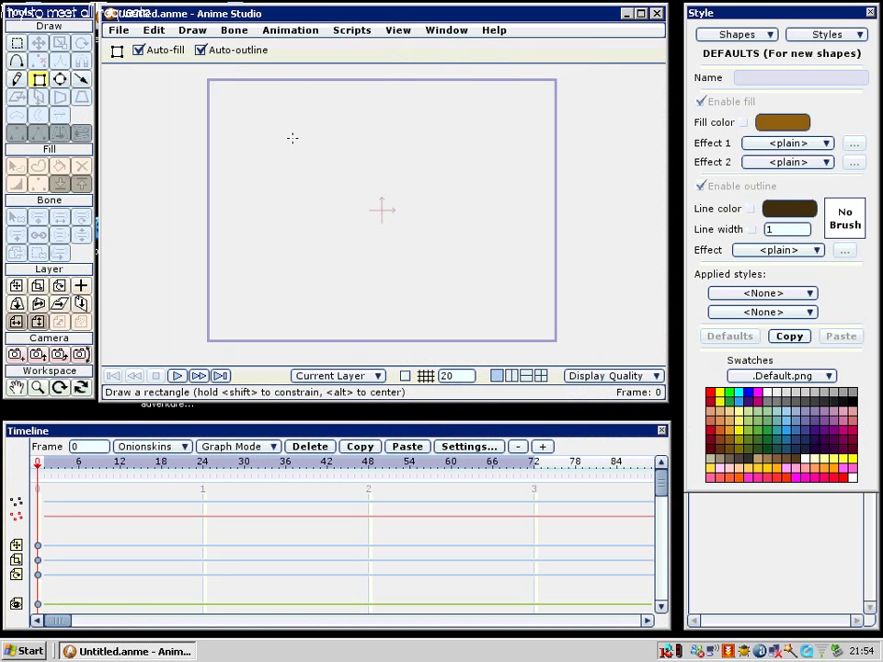
pyautogui.moveTo(285, 136); pyautogui.dragTo(435, 279)
# Step: Add a point to the middle of each of the square's four edges and pull it slightly outward to bulge the sides
pyautogui.press('a')
pyautogui.moveTo(355, 291); pyautogui.dragTo(356, 301)
pyautogui.moveTo(266, 199); pyautogui.dragTo(257, 201)
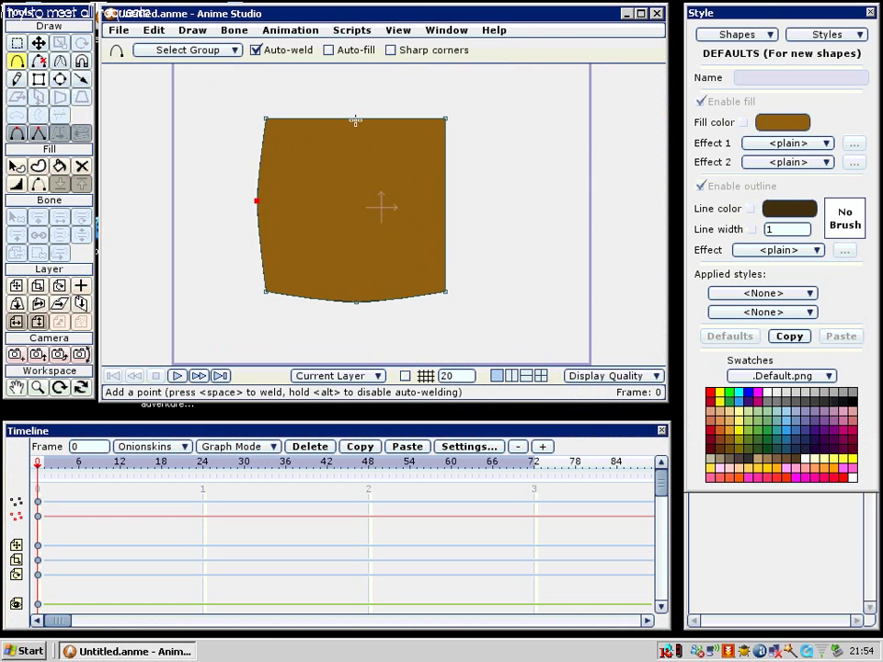
pyautogui.moveTo(355, 120); pyautogui.dragTo(354, 108)
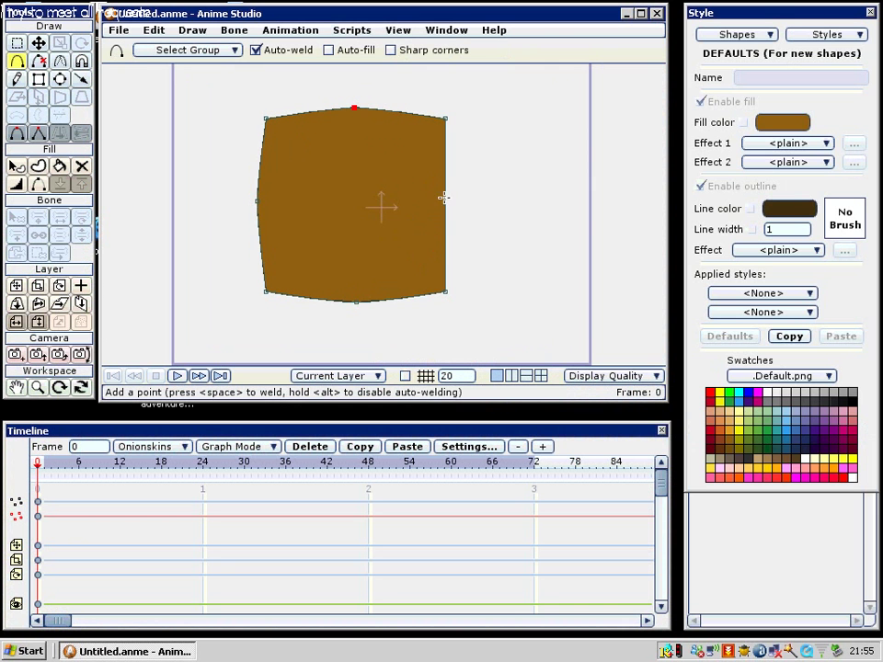
pyautogui.moveTo(445, 197); pyautogui.dragTo(451, 198)
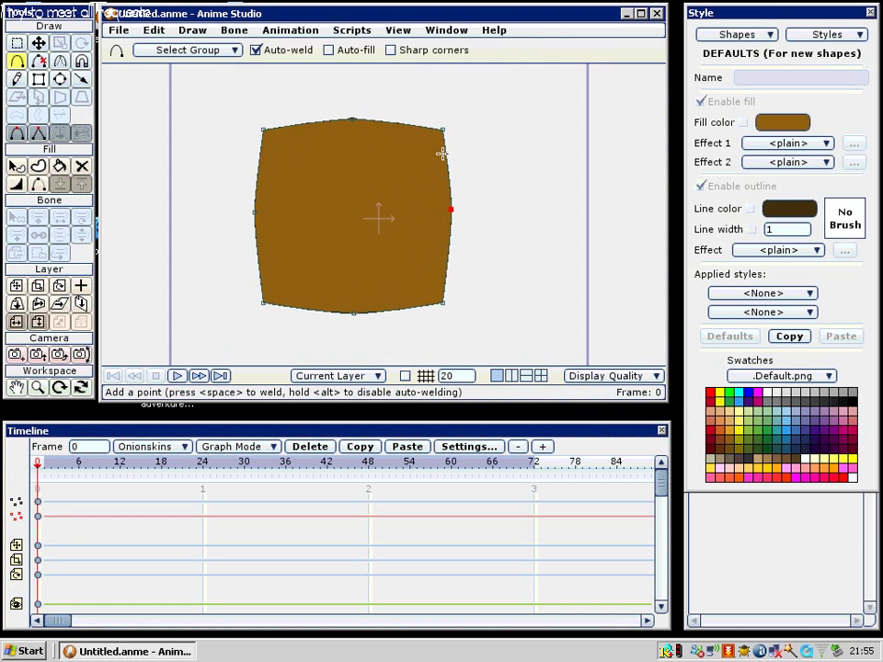
# Step: Pull the upper-right corner point inward to form an L-shaped body and smooth the curvature through all its points
pyautogui.press('t')
pyautogui.moveTo(440, 136); pyautogui.dragTo(386, 196)
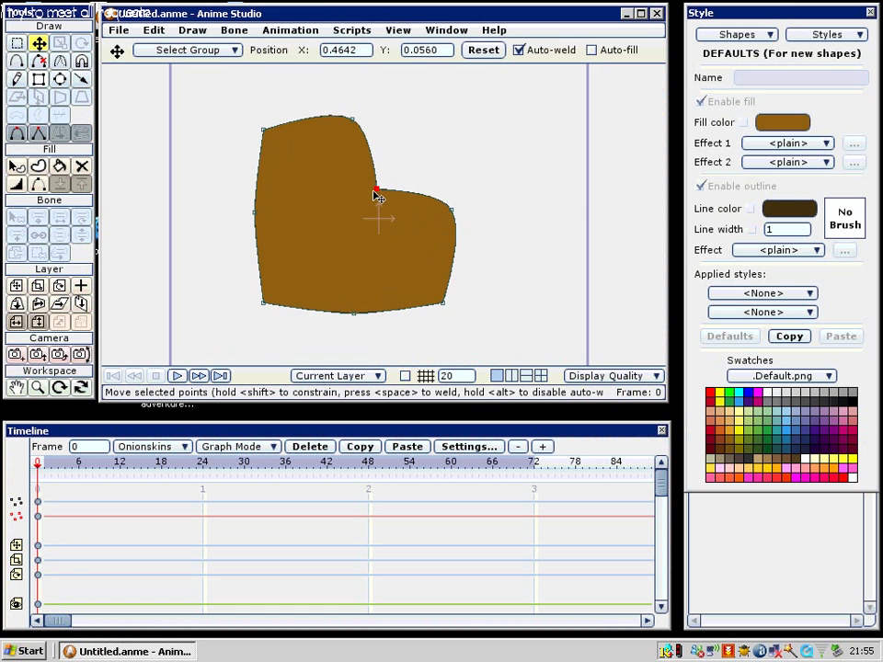
pyautogui.press('g')
pyautogui.hotkey('ctrl', 'a')
pyautogui.press('c')
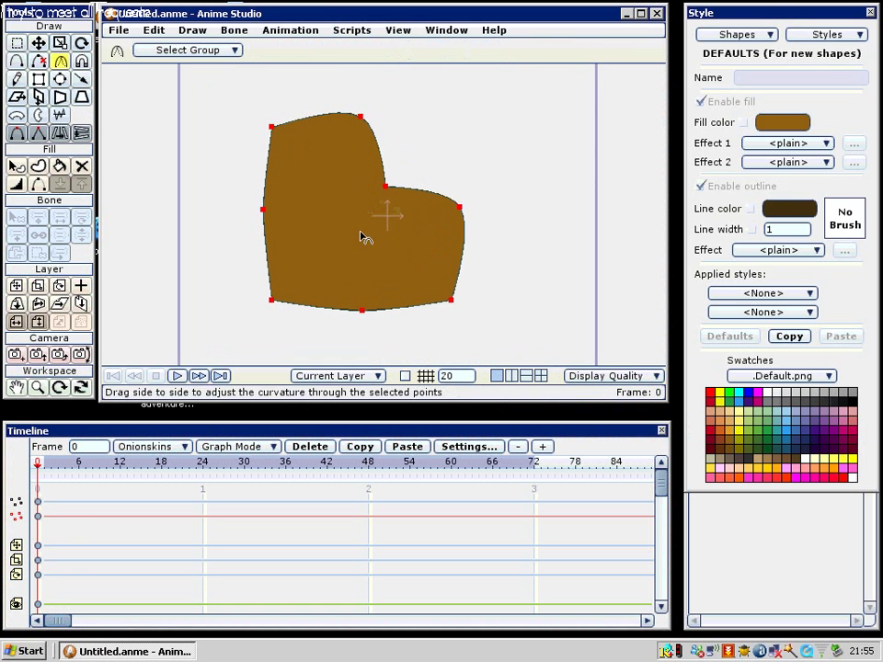
pyautogui.press('g')
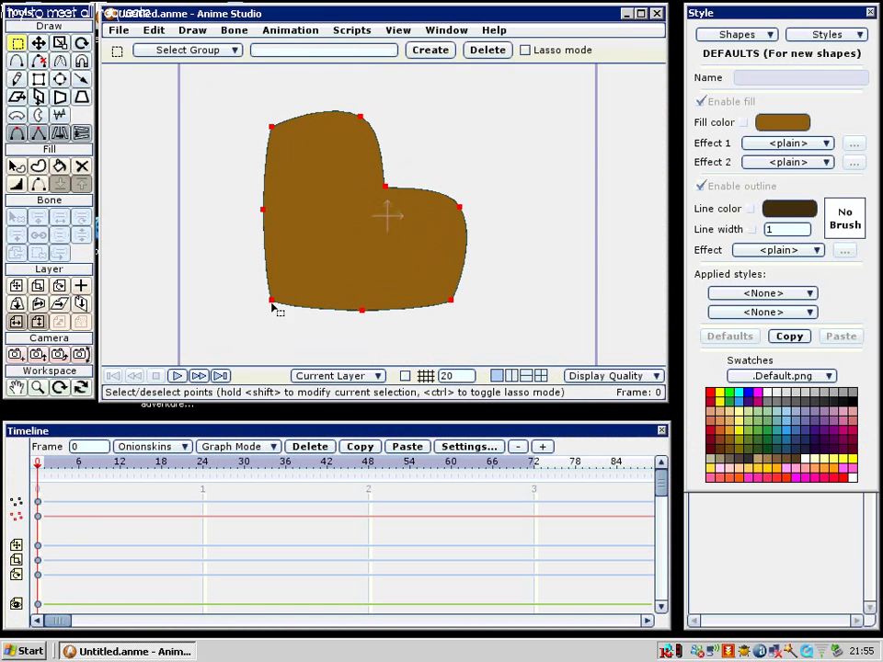
pyautogui.press('t')
pyautogui.press('c')
# Step: Nudge the left, upper-left and bottom points of the body to round its outline
pyautogui.press('t')
pyautogui.moveTo(267, 213); pyautogui.dragTo(256, 202)
pyautogui.moveTo(272, 128); pyautogui.dragTo(277, 129)
pyautogui.scroll(-2, 340, 228)
pyautogui.moveTo(365, 274); pyautogui.dragTo(365, 279)
pyautogui.moveTo(179, 75); pyautogui.dragTo(188, 115)
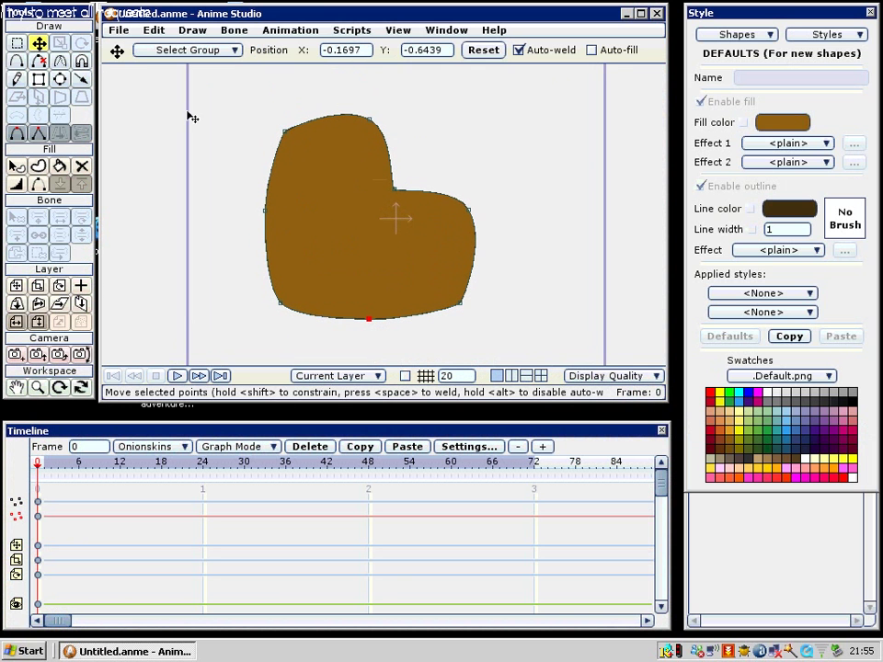
# Step: Draw a small oval on the upper edge of the body's lower lobe and hide the oval's lower outline
pyautogui.click(59, 80)
pyautogui.scroll(3, 474, 262)
pyautogui.scroll(4, 452, 214)
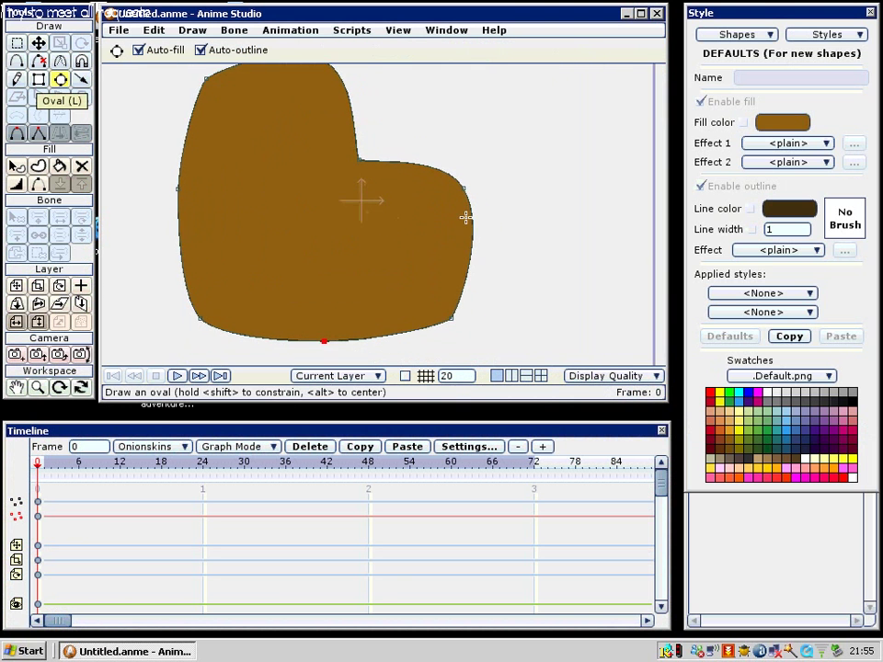
pyautogui.scroll(2, 398, 244)
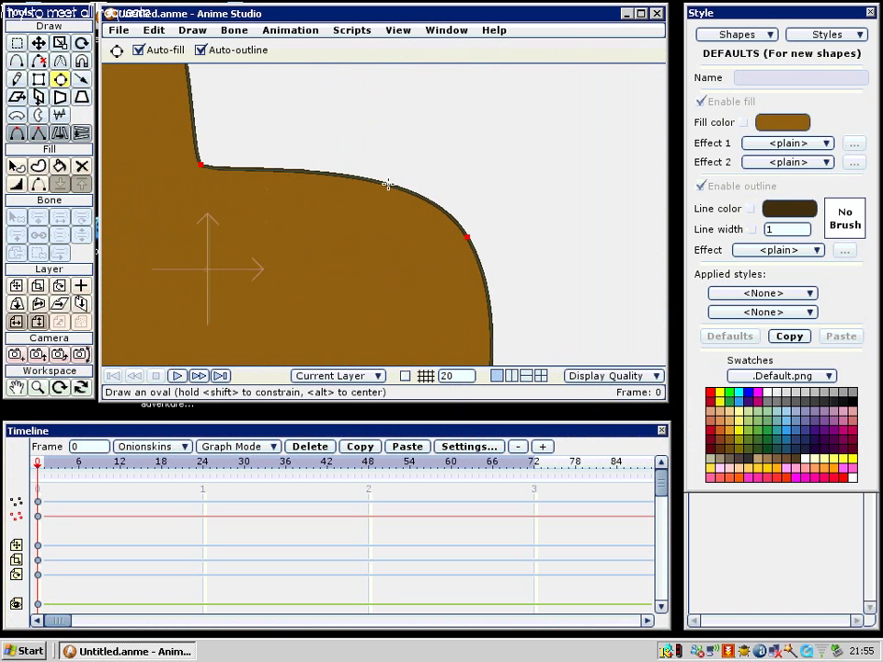
pyautogui.moveTo(357, 158); pyautogui.dragTo(392, 212)
pyautogui.press('h')
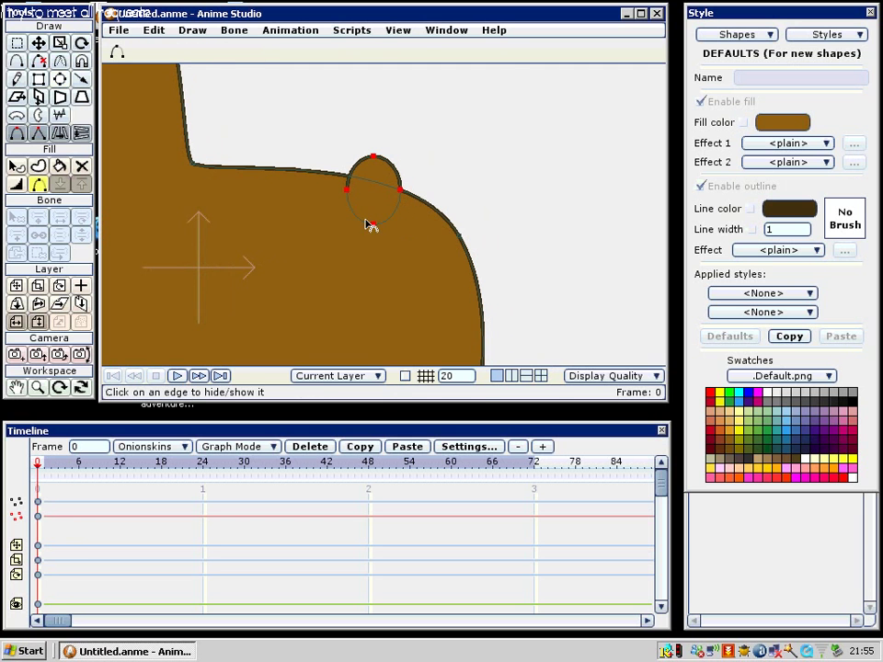
# Step: Reshape the small oval into a pointed arch by adjusting its curvature and moving its points
pyautogui.press('g')
pyautogui.scroll(2, 393, 207)
pyautogui.press('c')
pyautogui.moveTo(402, 191); pyautogui.dragTo(261, 169)
pyautogui.press('g')
pyautogui.press('t')
pyautogui.moveTo(374, 155); pyautogui.dragTo(343, 158)
# Step: Set the line width at the arch's lower-left point to 0
pyautogui.scroll(-3, 346, 166)
pyautogui.press('w')
pyautogui.moveTo(384, 223); pyautogui.dragTo(346, 223)
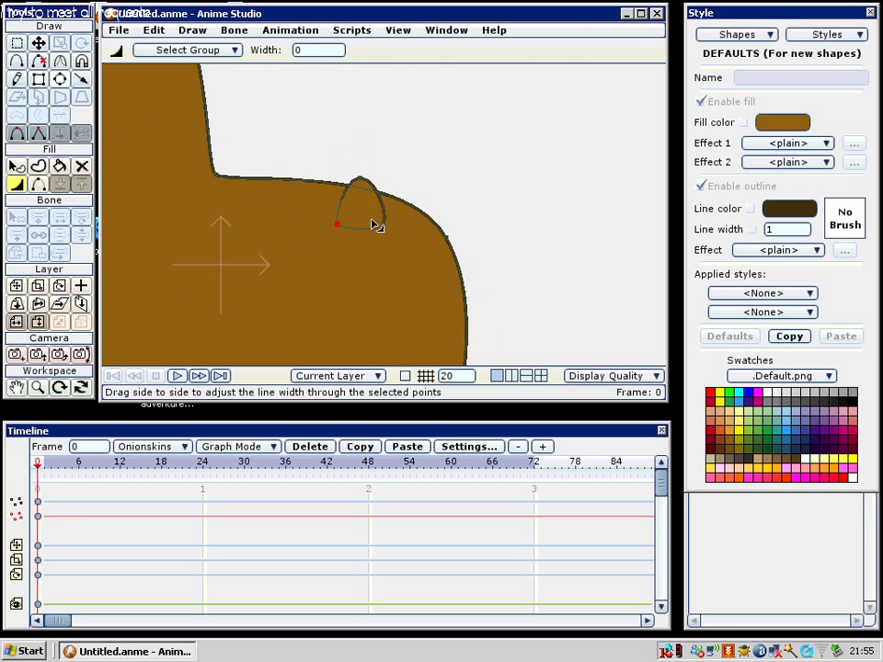
# Step: Adjust the small arch's points and move it along the upper edge toward the lobe's rounded corner
pyautogui.scroll(-5, 377, 225)
pyautogui.scroll(-2, 402, 220)
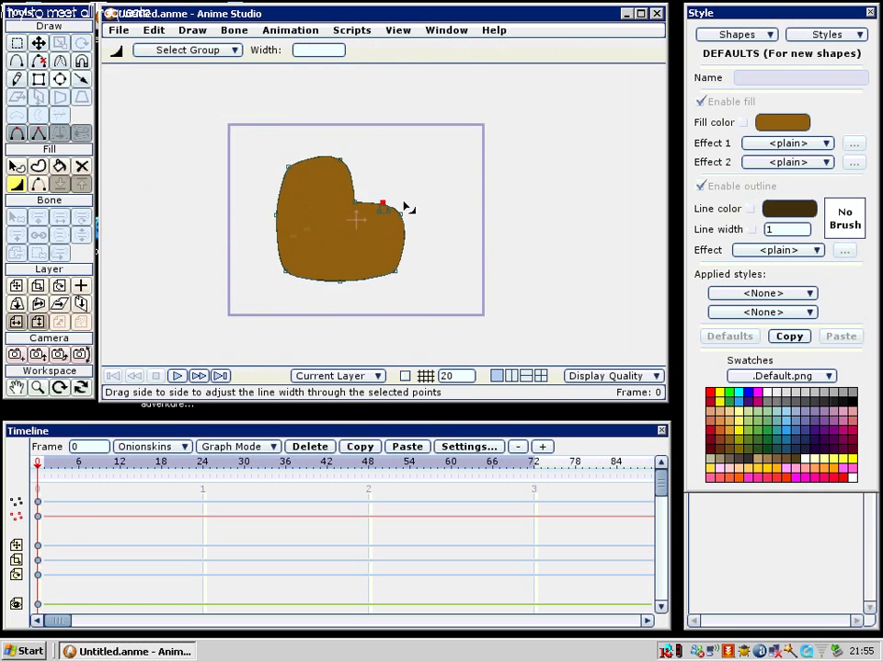
pyautogui.scroll(6, 400, 222)
pyautogui.press('g')
pyautogui.press('e')
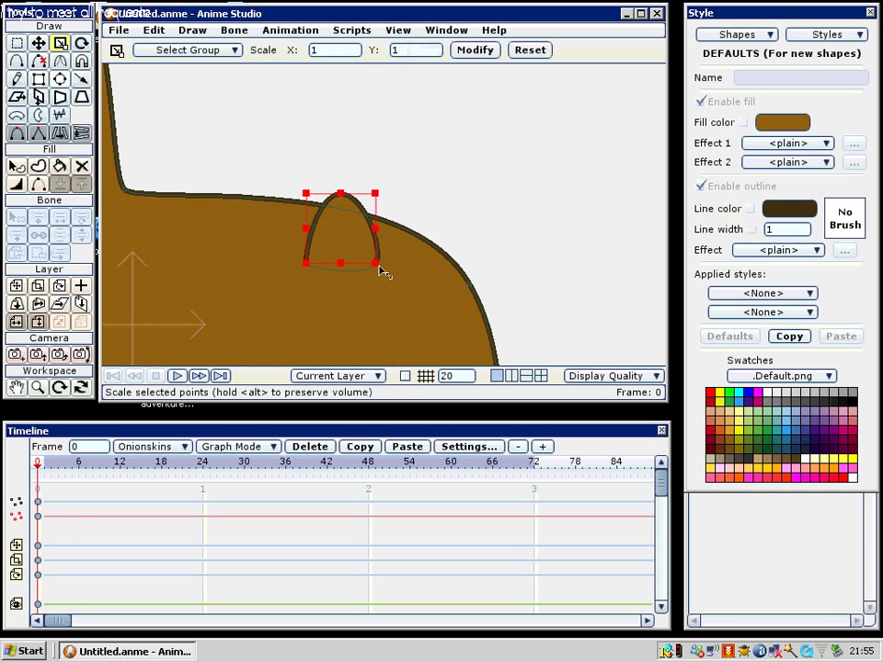
pyautogui.press('t')
pyautogui.moveTo(380, 261); pyautogui.dragTo(405, 245)
pyautogui.press('g')
pyautogui.click(367, 179)
pyautogui.press('t')
pyautogui.moveTo(367, 187); pyautogui.dragTo(403, 124)
# Step: Duplicate the small arch and place the copy on the body just below the inner corner
pyautogui.press('g')
pyautogui.click(374, 191)
pyautogui.scroll(-2, 398, 138)
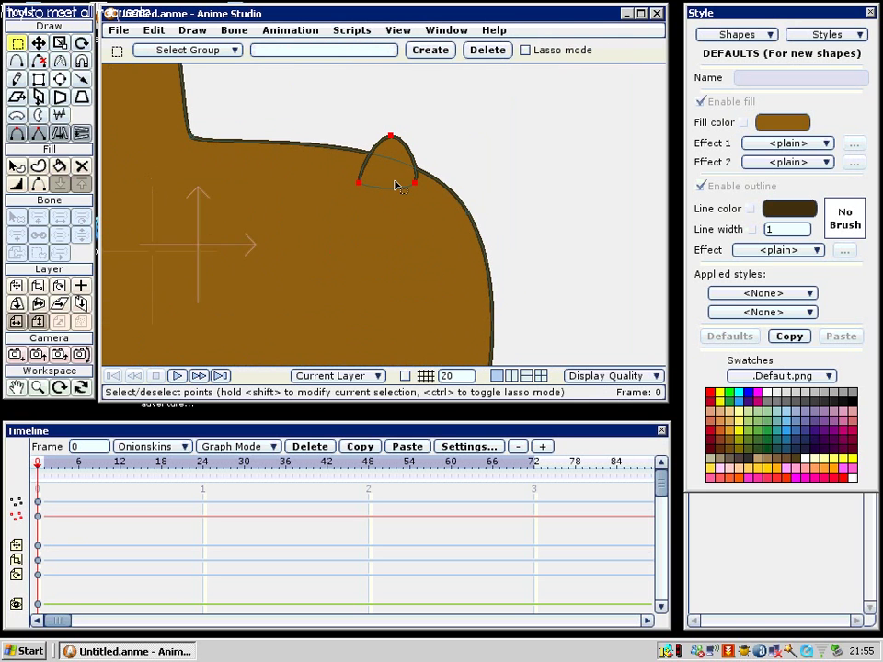
pyautogui.press('t')
pyautogui.moveTo(397, 185); pyautogui.dragTo(221, 242)
pyautogui.scroll(-2, 305, 216)
# Step: Enlarge the copied arch and adjust its top point
pyautogui.press('e')
pyautogui.moveTo(300, 234); pyautogui.dragTo(313, 233)
pyautogui.press('g')
pyautogui.press('t')
pyautogui.press('g')
pyautogui.click(309, 191)
pyautogui.press('t')
# Step: Set the project dimensions to 600 by 600 and render the frame to check the drawing
pyautogui.hotkey('ctrl', 'r')
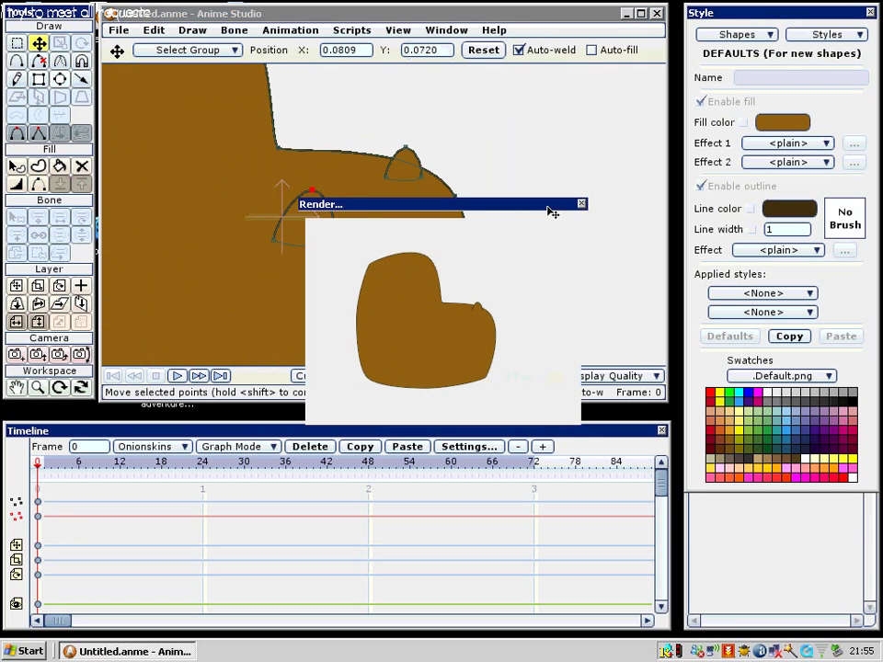
pyautogui.click(580, 203)
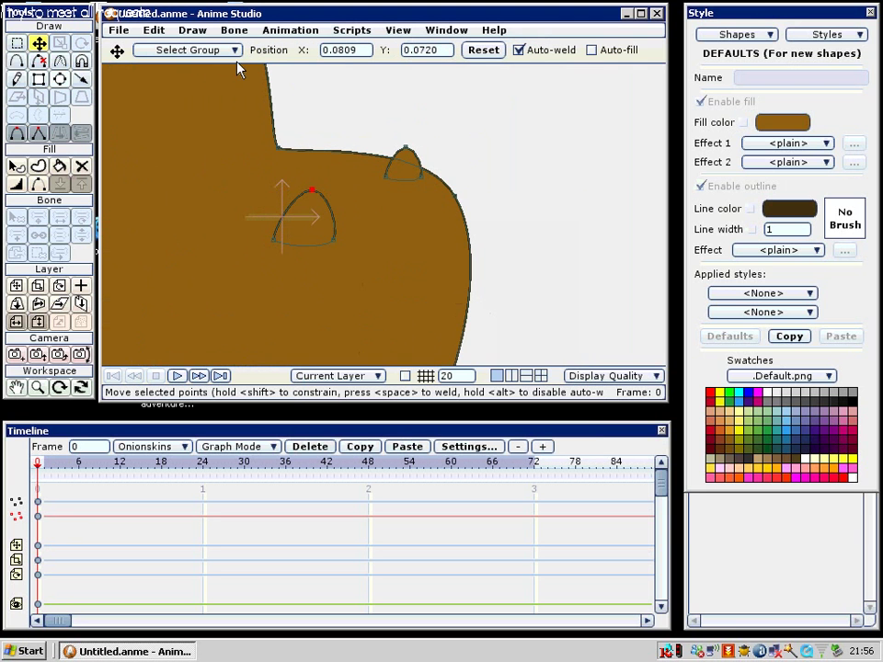
pyautogui.click(118, 31)
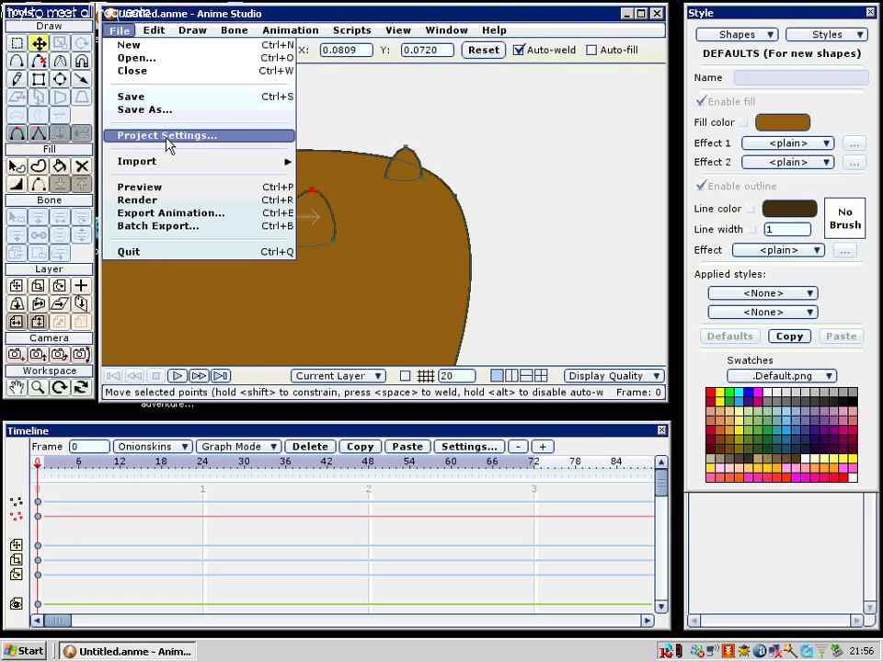
pyautogui.click(309, 232)
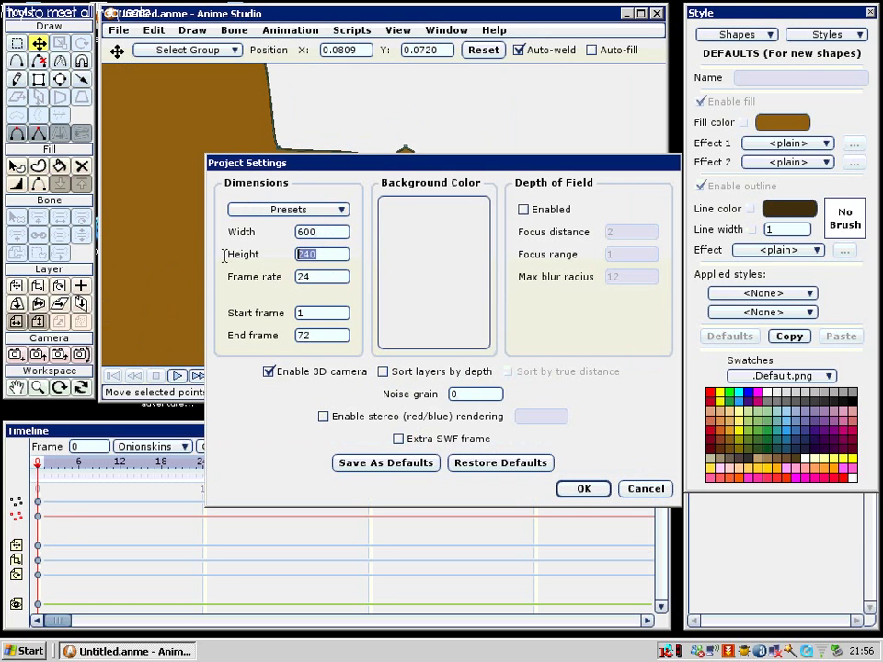
pyautogui.write('600')
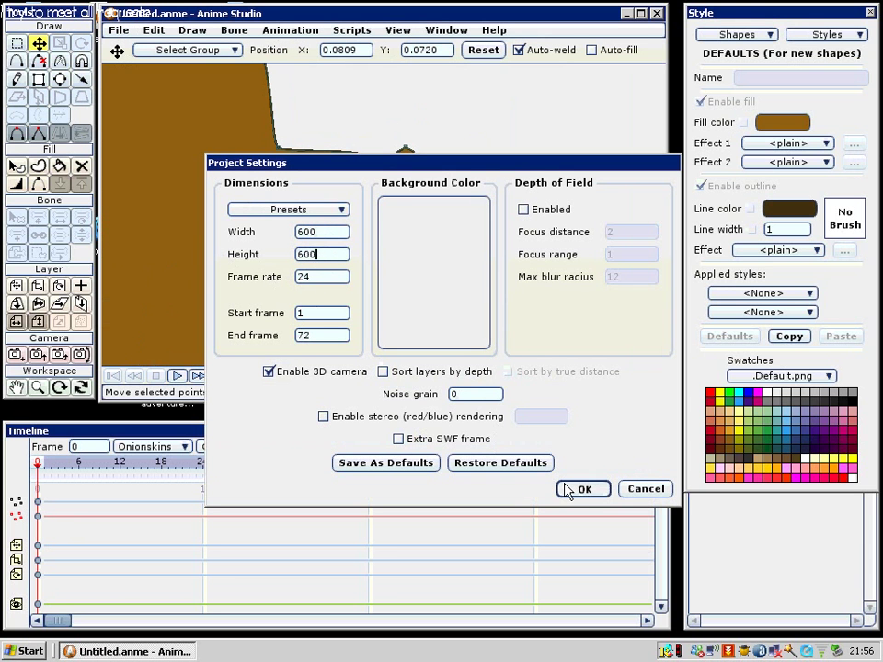
pyautogui.click(579, 488)
pyautogui.hotkey('ctrl', 'r')
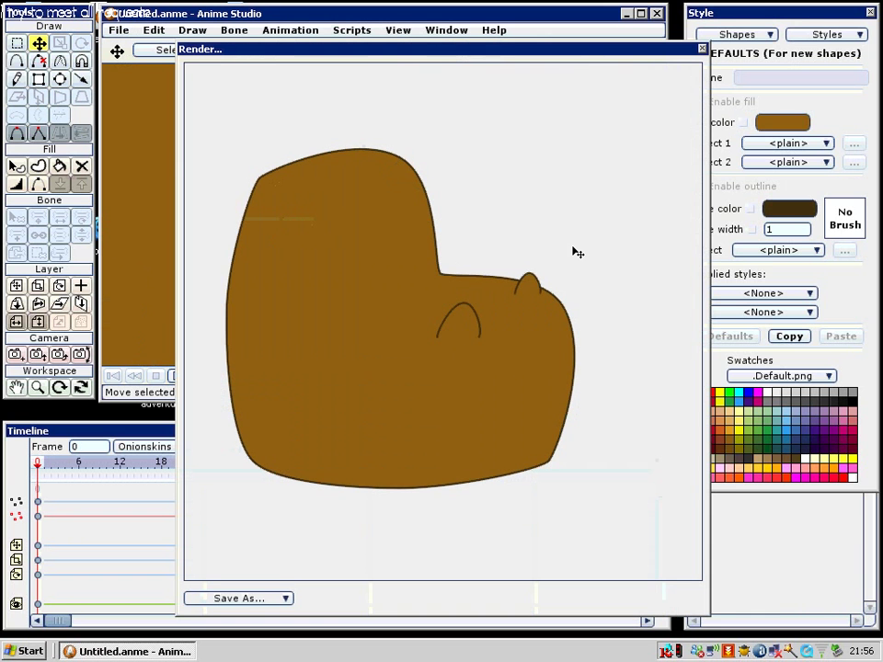
pyautogui.click(702, 48)
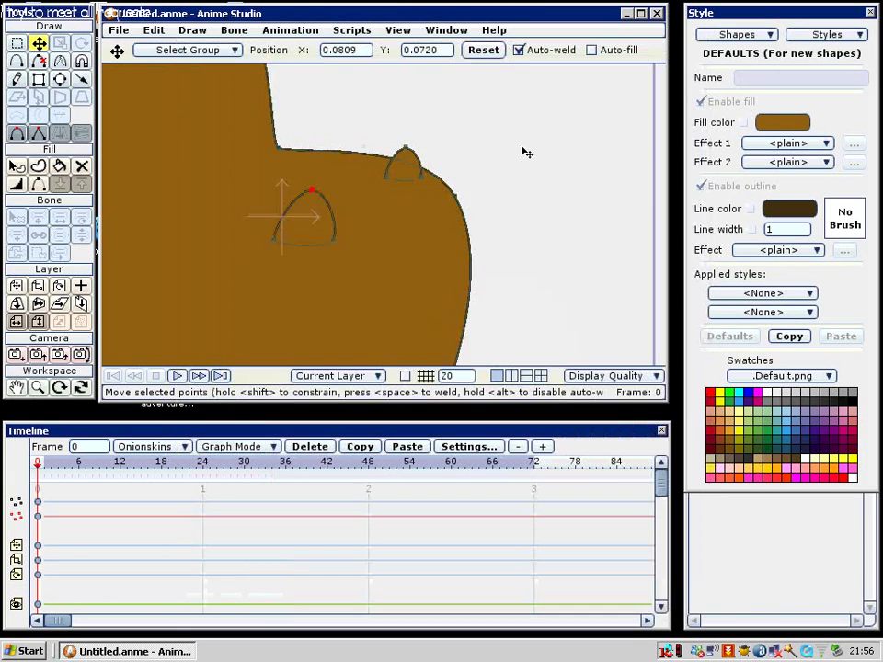
# Step: Draw a three-point curved line inside the larger arch and turn it into an outline with a line width of 2.50
pyautogui.click(16, 62)
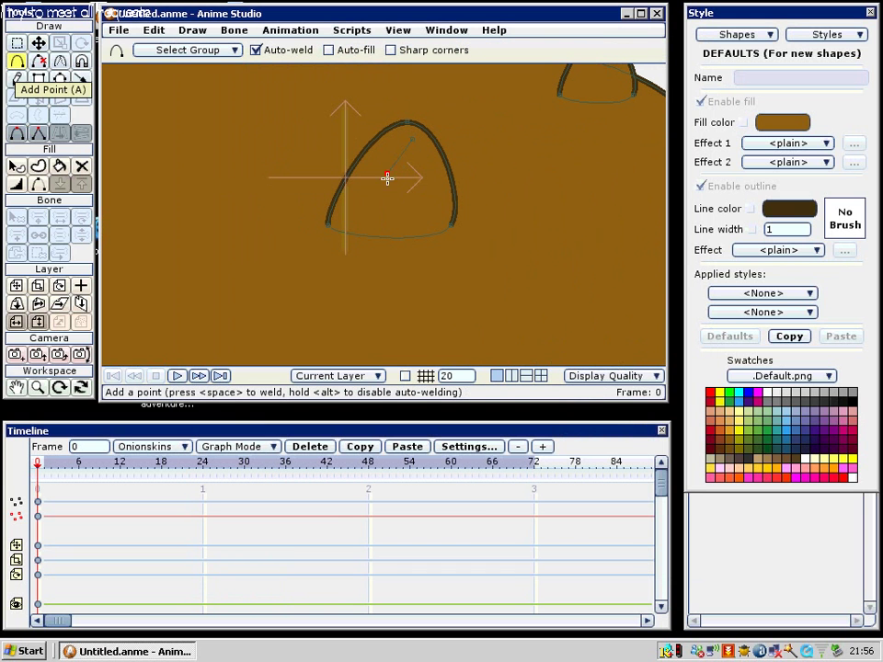
pyautogui.press('g')
pyautogui.click(387, 210)
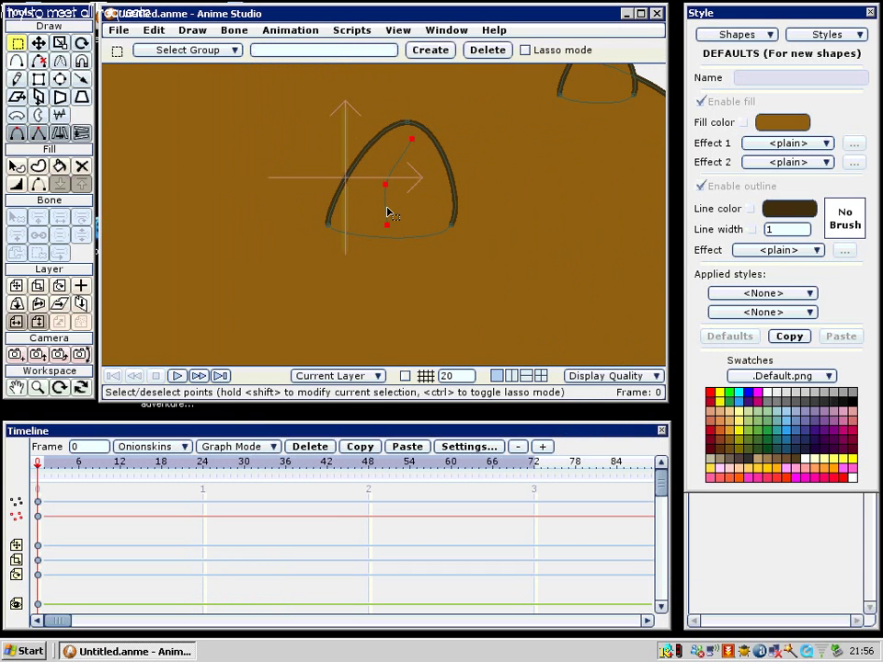
pyautogui.press('q')
pyautogui.press('space')
pyautogui.click(387, 228)
# Step: Taper both ends of the line inside the larger arch and adjust its curvature
pyautogui.press('w')
pyautogui.moveTo(387, 228); pyautogui.dragTo(310, 231)
pyautogui.moveTo(412, 142); pyautogui.dragTo(269, 145)
pyautogui.moveTo(483, 179); pyautogui.dragTo(366, 220)
pyautogui.press('c')
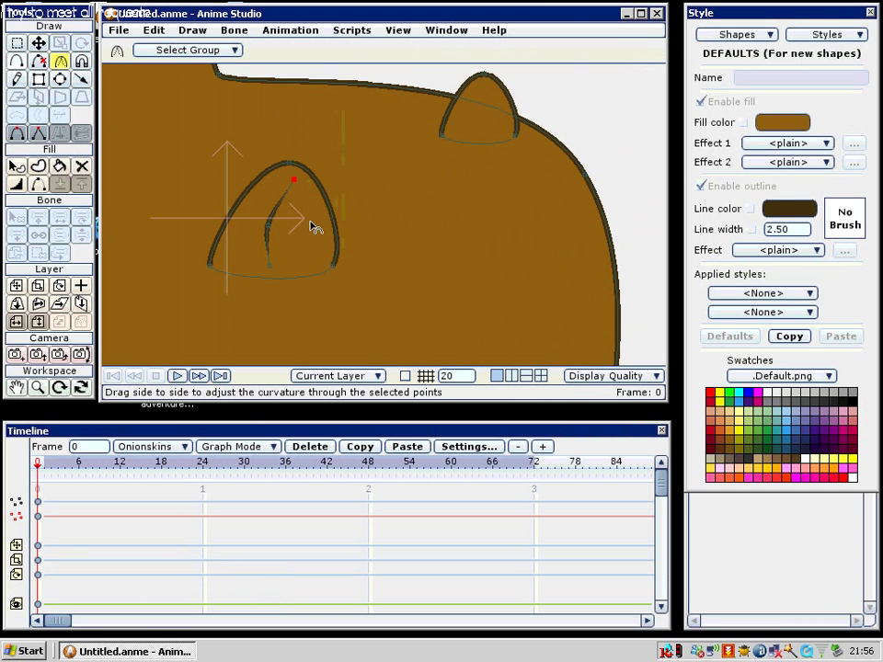
# Step: Try to move the larger arch with its inner line outside the body, and undo the move
pyautogui.scroll(-4, 332, 227)
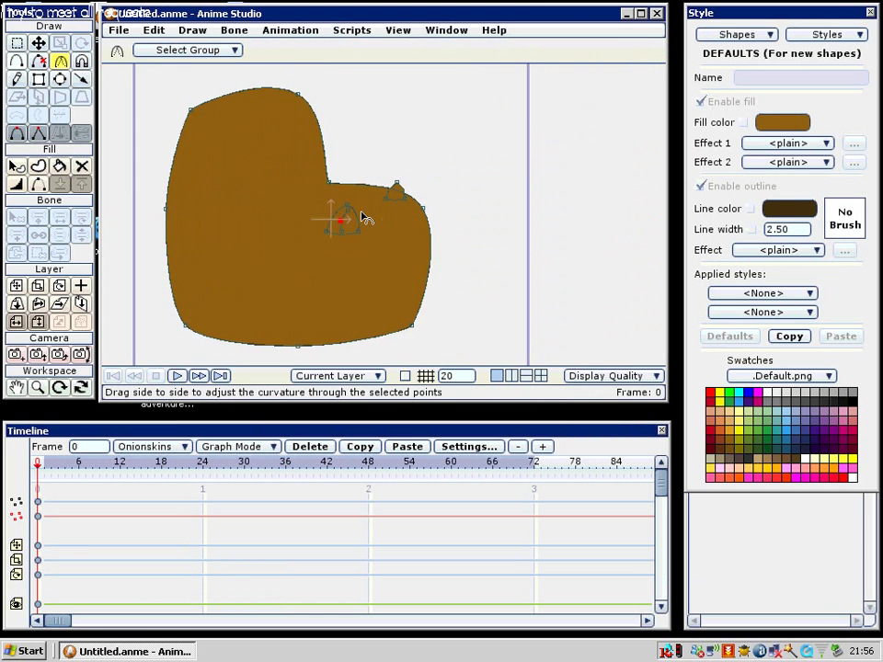
pyautogui.scroll(2, 395, 218)
pyautogui.scroll(-1, 423, 219)
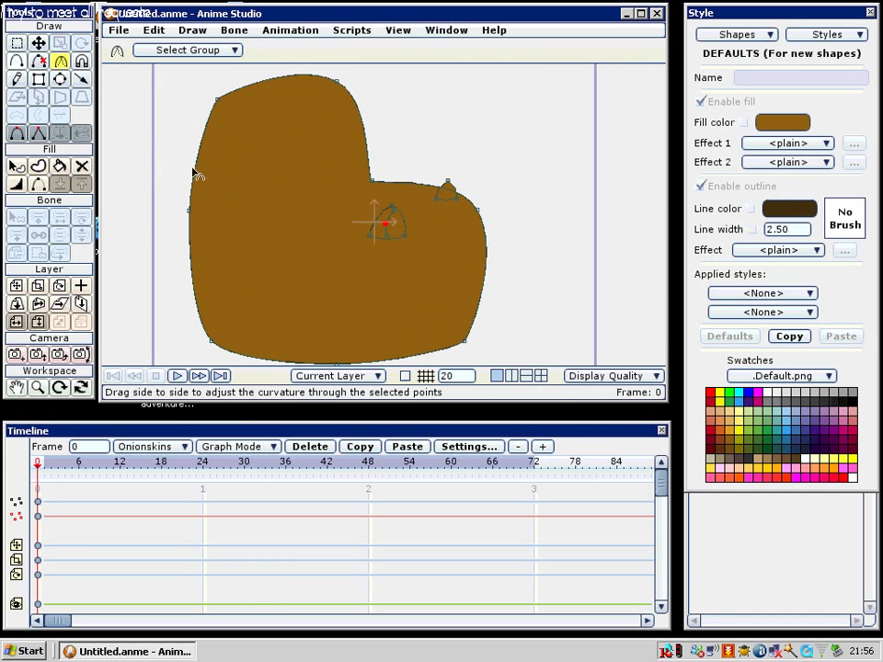
pyautogui.scroll(3, 418, 204)
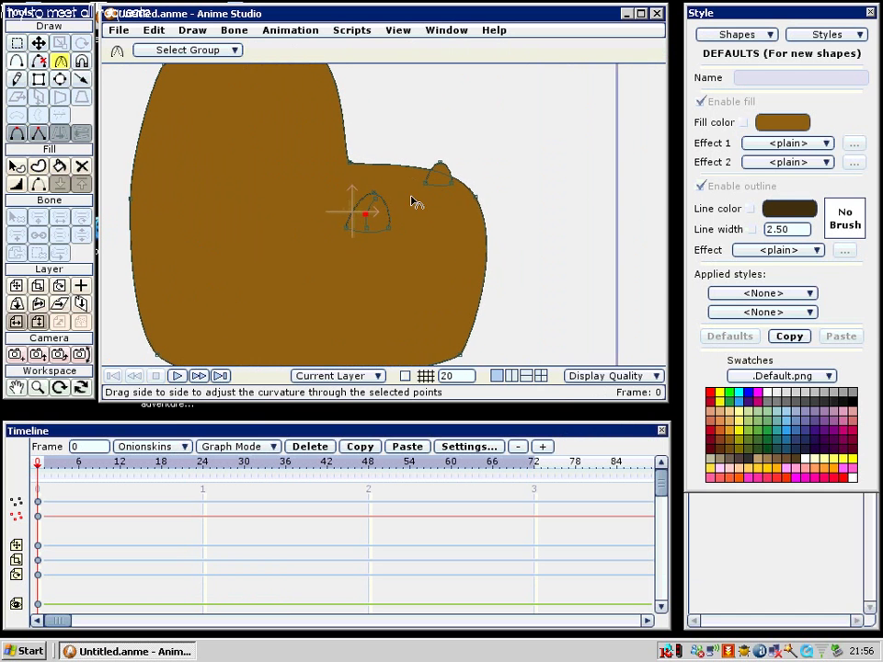
pyautogui.press('g')
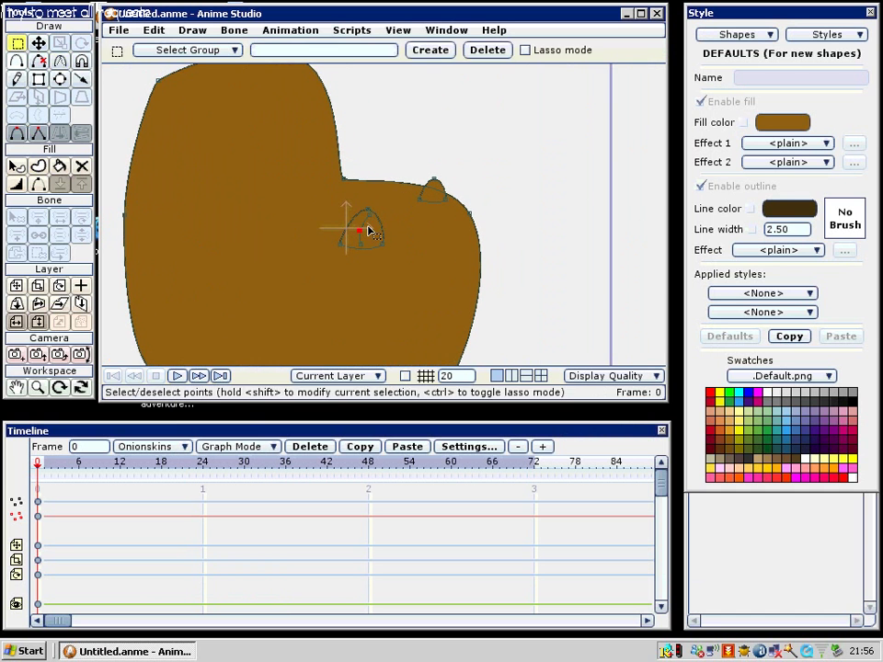
pyautogui.click(364, 229)
pyautogui.keyDown('shift'); pyautogui.click(365, 239); pyautogui.keyUp('shift')
pyautogui.press('t')
pyautogui.moveTo(376, 242); pyautogui.dragTo(68, 289)
pyautogui.scroll(-2, 309, 227)
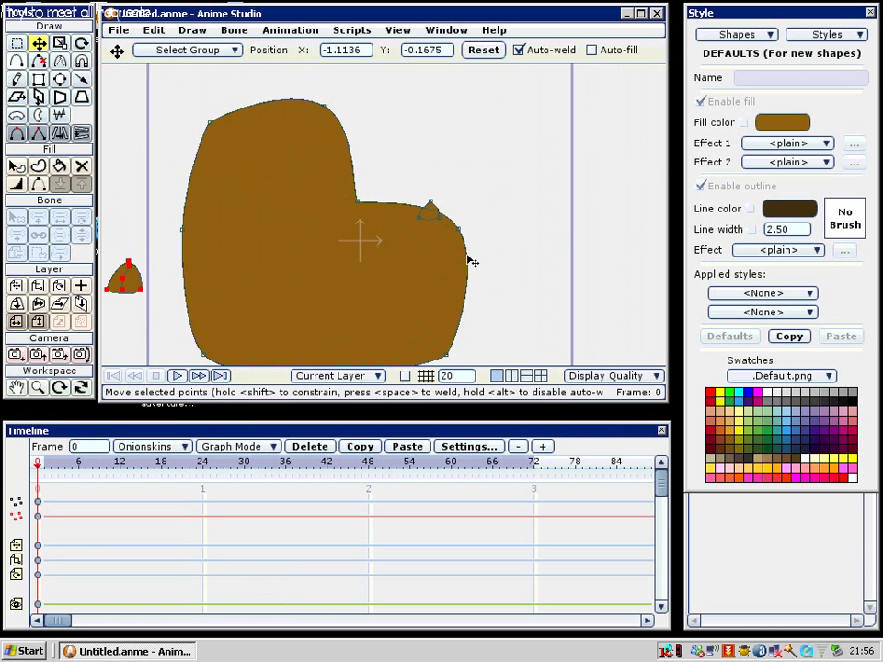
pyautogui.hotkey('ctrl', 'z')
# Step: Copy the curved line inside the larger arch and place the copy over the smaller arch
pyautogui.scroll(3, 423, 216)
pyautogui.scroll(1, 397, 232)
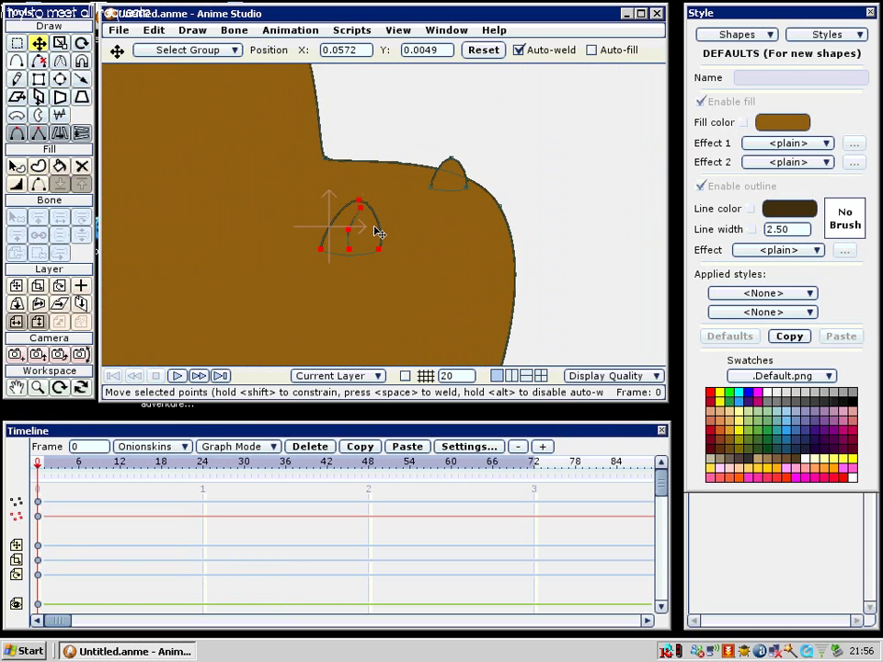
pyautogui.press('g')
pyautogui.hotkey('ctrl', 'c')
pyautogui.hotkey('ctrl', 'v')
pyautogui.press('t')
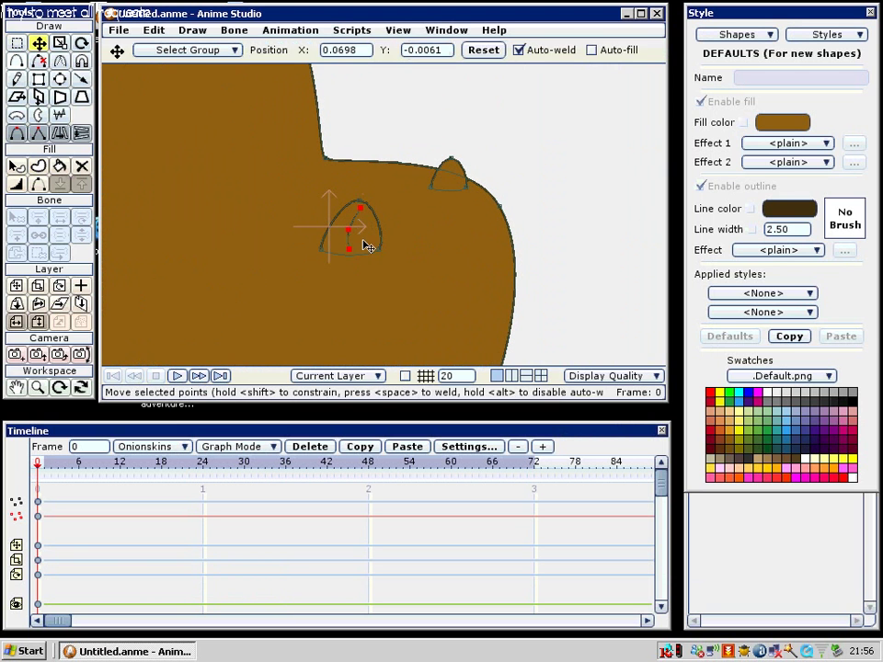
pyautogui.moveTo(379, 226); pyautogui.dragTo(458, 185)
pyautogui.moveTo(456, 190); pyautogui.dragTo(423, 227)
pyautogui.scroll(3, 422, 230)
pyautogui.scroll(2, 425, 237)
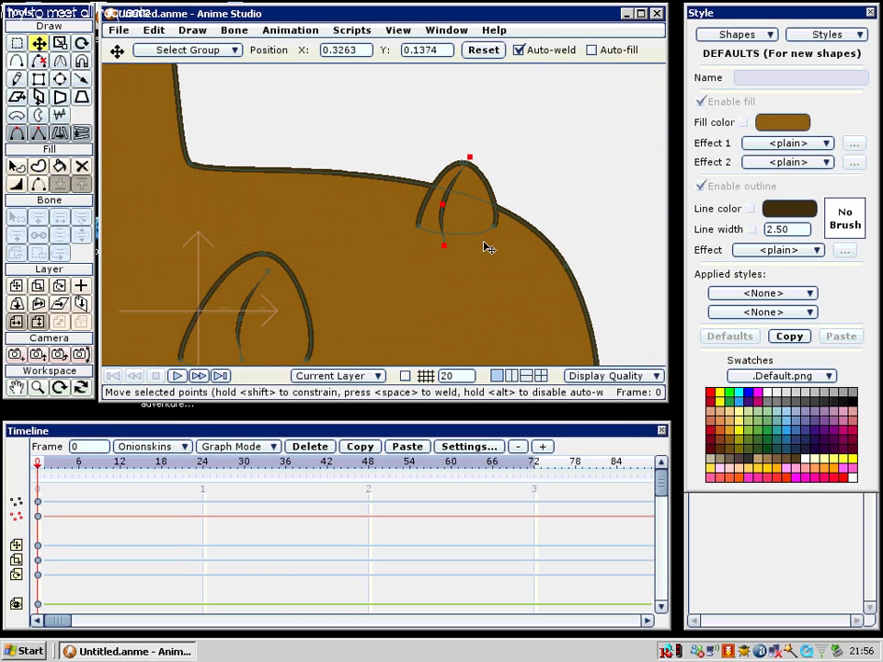
# Step: Scale down the copied line so it fits inside the smaller arch
pyautogui.press('s')
pyautogui.moveTo(475, 248); pyautogui.dragTo(464, 240)
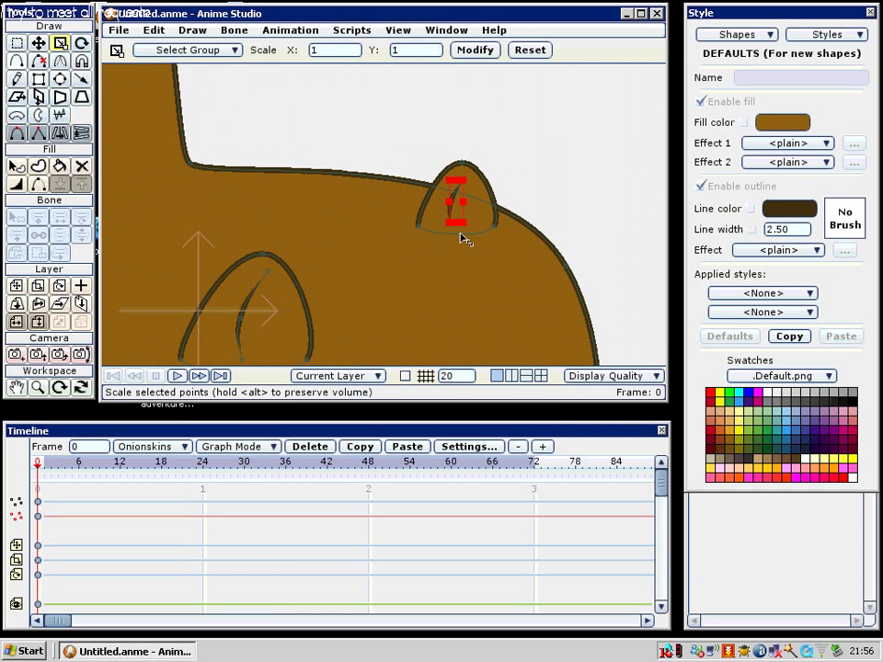
pyautogui.press('t')
pyautogui.scroll(-4, 463, 227)
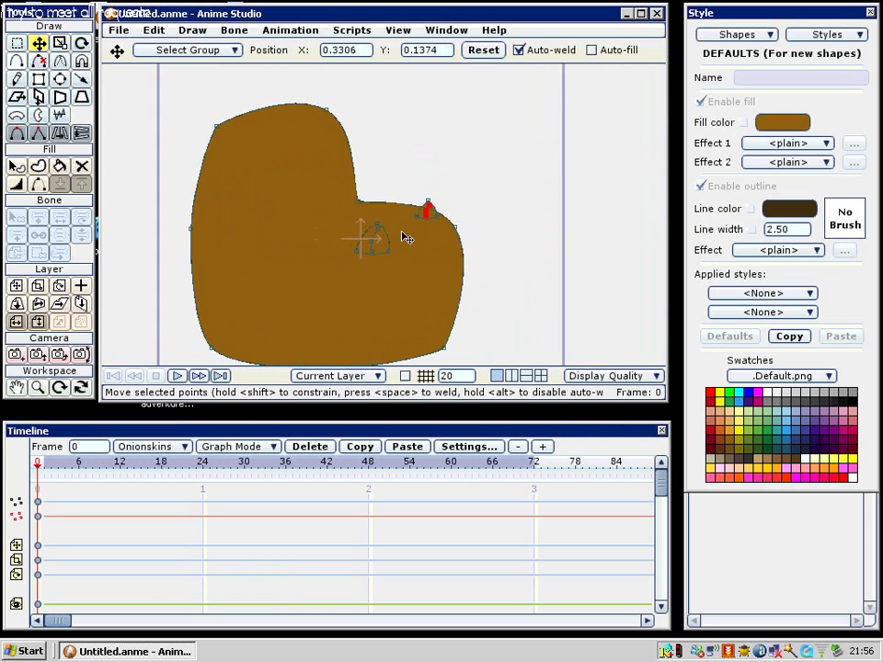
pyautogui.scroll(3, 448, 226)
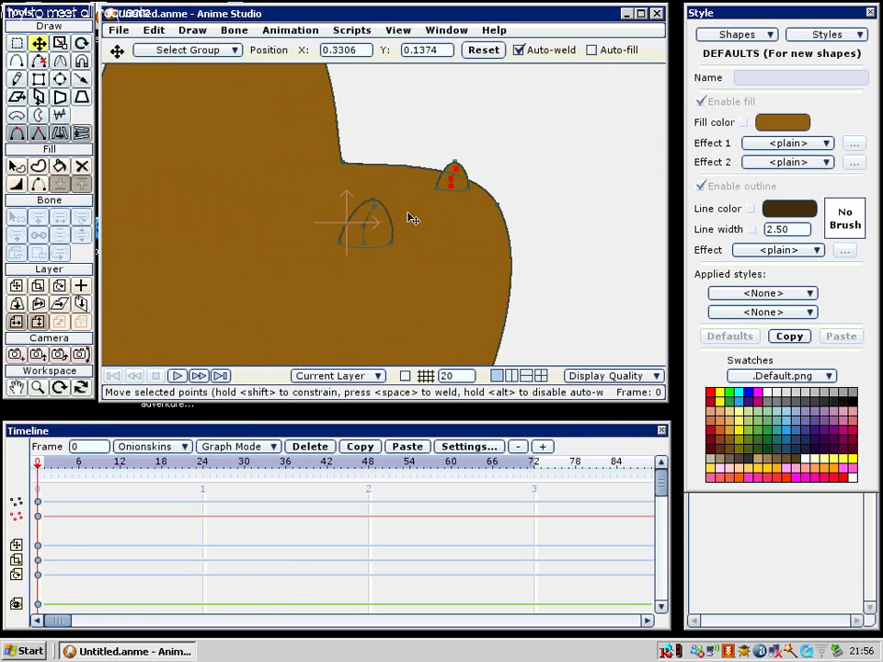
# Step: Select the larger arch with its inner line and move it right, closer to the smaller arch
pyautogui.press('g')
pyautogui.press('t')
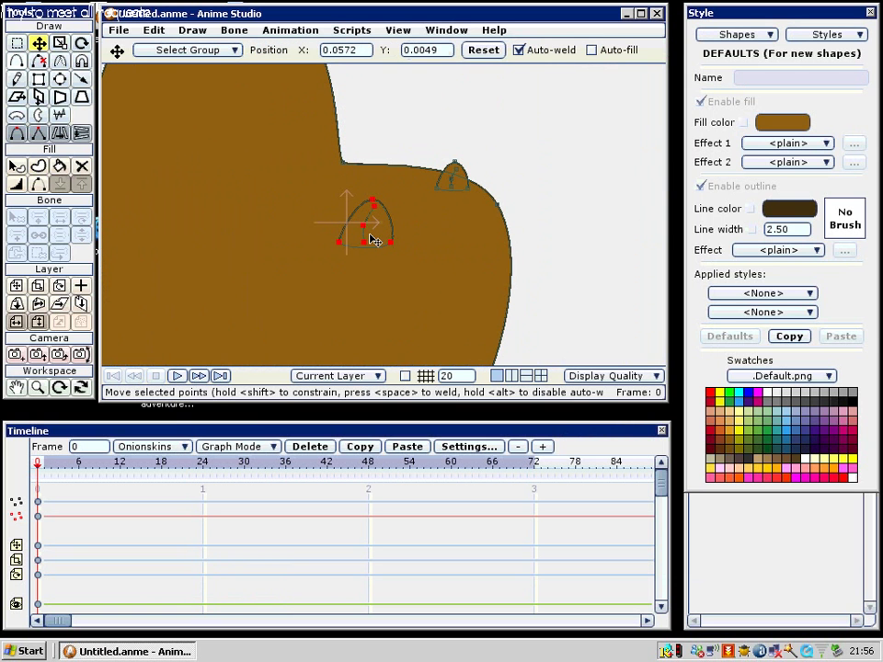
pyautogui.moveTo(368, 231); pyautogui.dragTo(401, 231)
pyautogui.scroll(-3, 386, 227)
# Step: Reshape the body's right side by moving its upper corner point up and left and its lower corner point inward
pyautogui.press('g')
pyautogui.click(451, 203)
pyautogui.press('t')
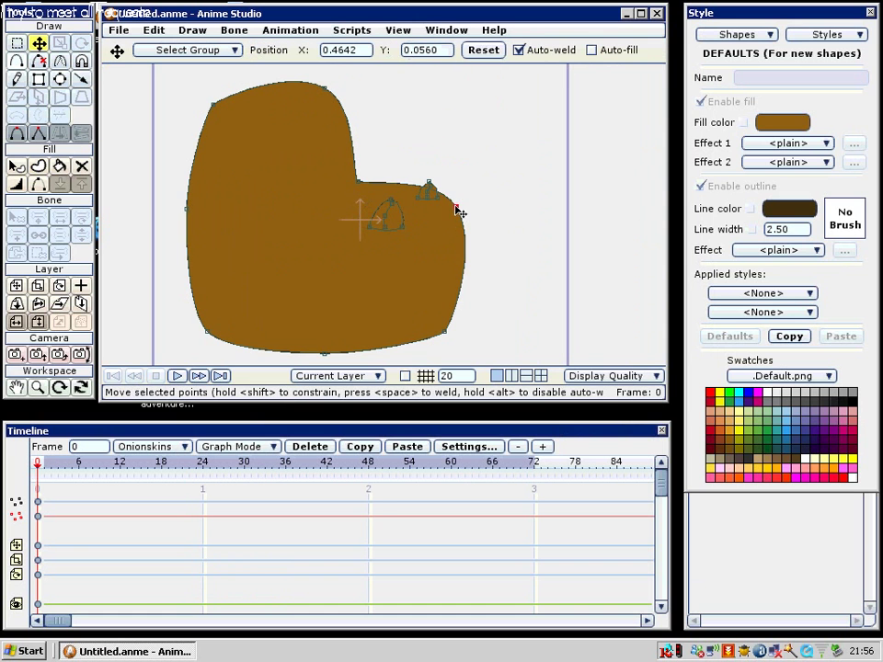
pyautogui.press('c')
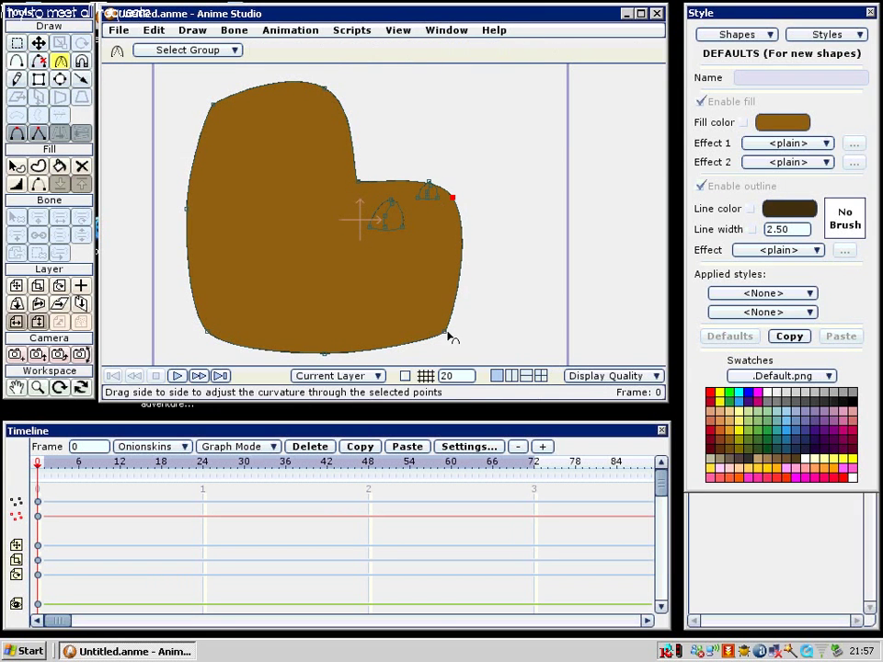
pyautogui.press('g')
pyautogui.click(445, 333)
pyautogui.press('t')
pyautogui.moveTo(445, 336); pyautogui.dragTo(430, 318)
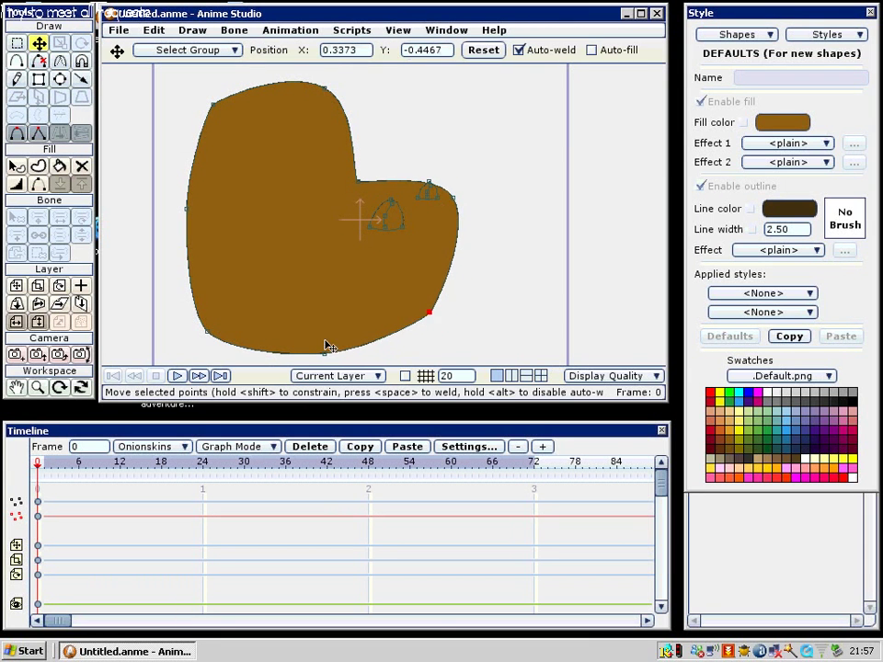
# Step: Raise the body's bottom-middle and lower left points to flatten the lower edge, and render the frame to check the shape
pyautogui.moveTo(326, 346); pyautogui.dragTo(327, 321)
pyautogui.moveTo(217, 326); pyautogui.dragTo(214, 288)
pyautogui.moveTo(310, 318); pyautogui.dragTo(252, 312)
pyautogui.click(195, 299)
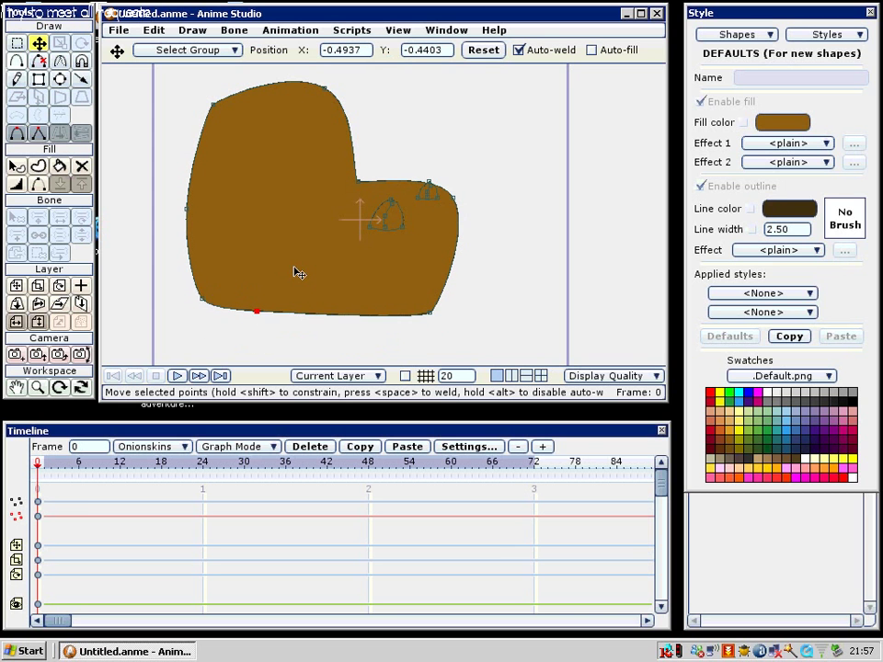
pyautogui.moveTo(295, 266); pyautogui.dragTo(287, 266)
pyautogui.hotkey('ctrl', 'r')
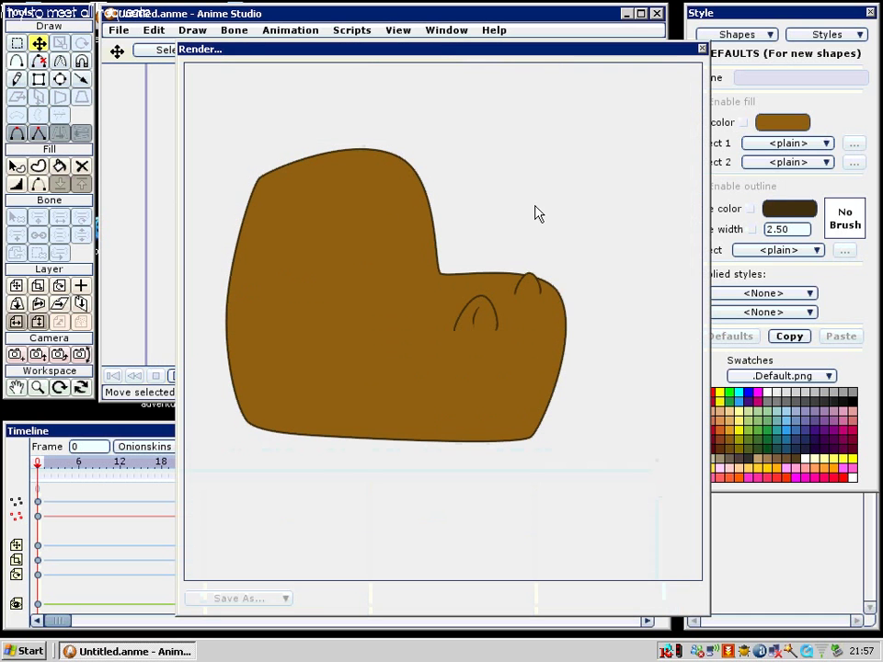
pyautogui.click(700, 49)
# Step: Move the body's bottom-edge point right toward the middle and slightly down
pyautogui.press('g')
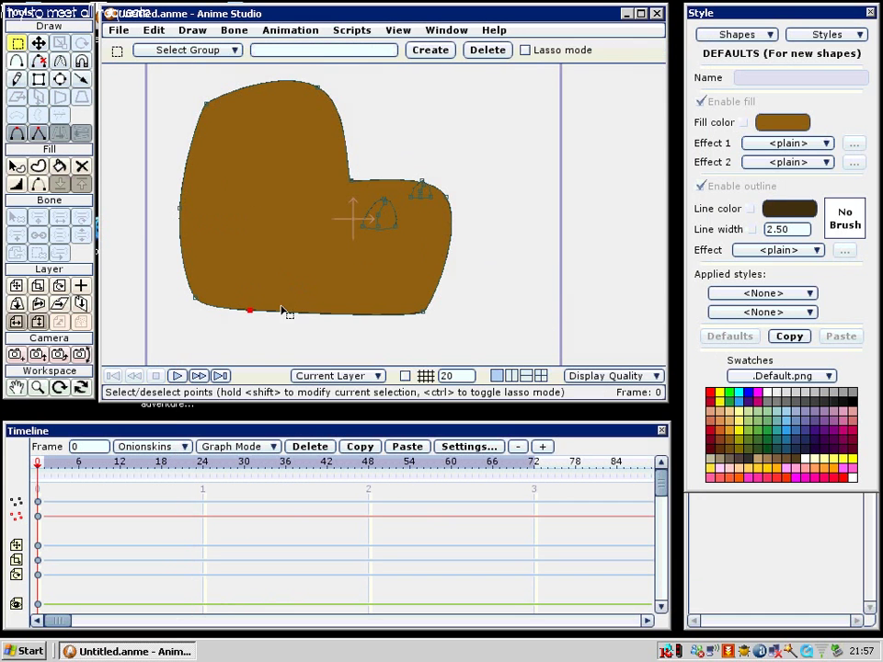
pyautogui.press('t')
pyautogui.moveTo(251, 313); pyautogui.dragTo(302, 321)
pyautogui.moveTo(341, 238); pyautogui.dragTo(381, 217)
# Step: Add a new vector layer above Layer 1 and name it "eyes"
pyautogui.click(61, 80)
pyautogui.click(735, 518)
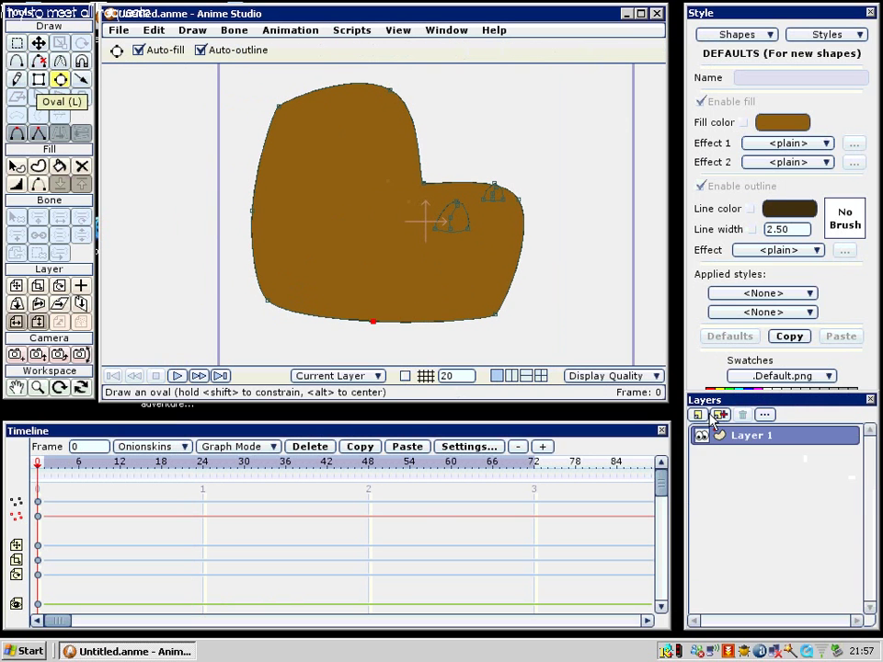
pyautogui.click(702, 415)
pyautogui.click(710, 429)
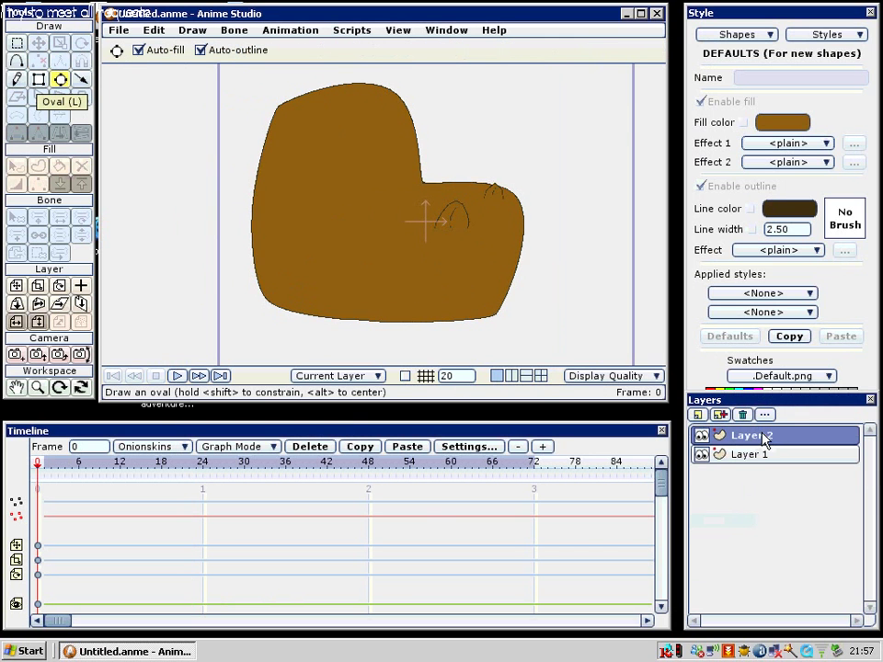
pyautogui.doubleClick(768, 435)
pyautogui.write('eyes')
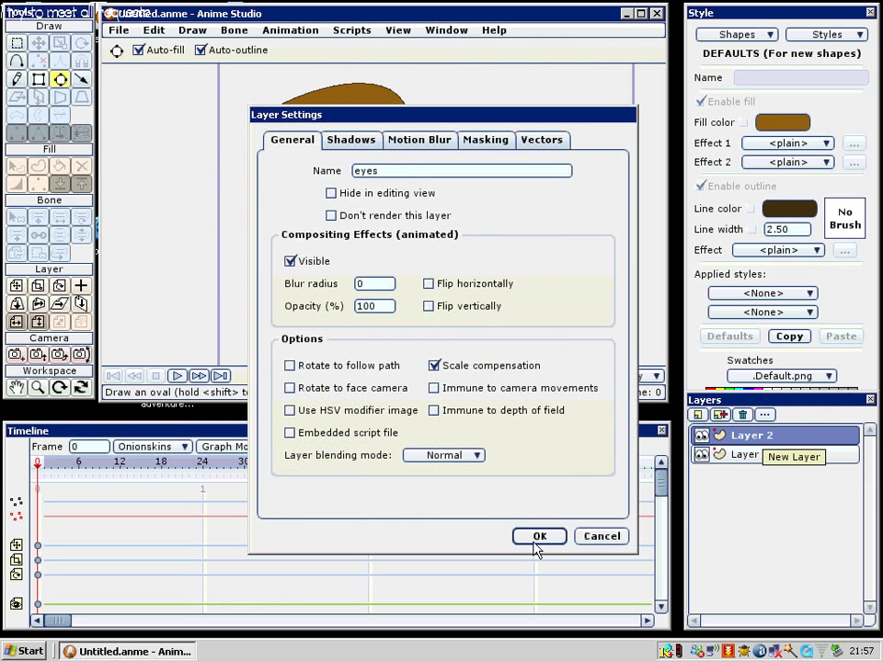
pyautogui.click(539, 536)
# Step: Rename Layer 1, which holds the brown body, as "face"
pyautogui.doubleClick(752, 457)
pyautogui.write('face')
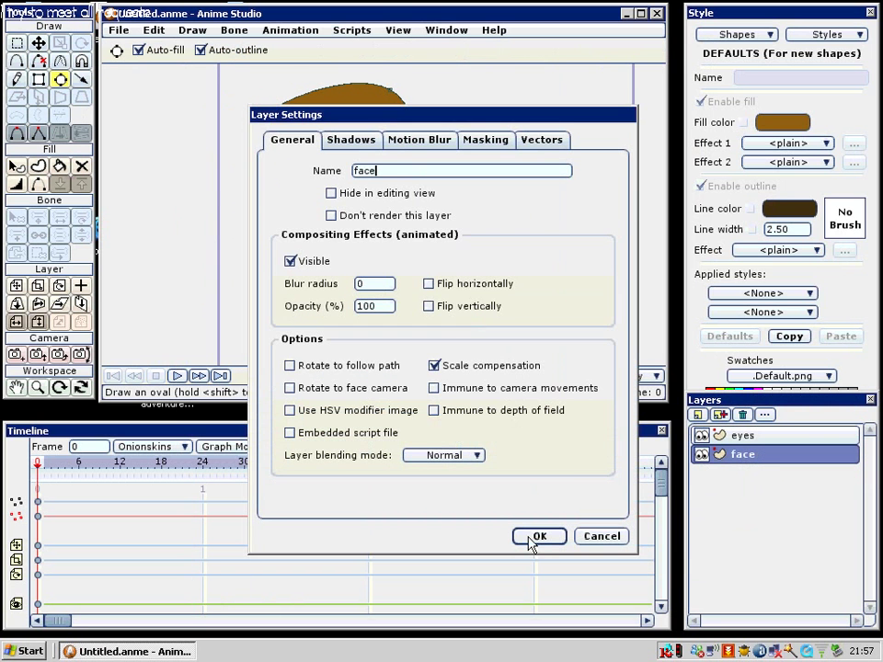
pyautogui.click(531, 539)
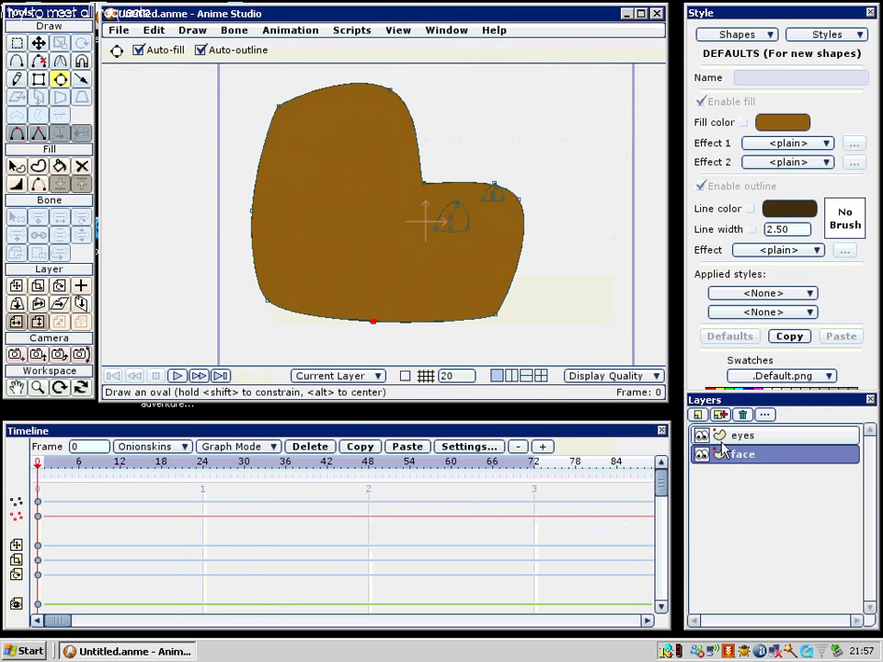
# Step: On the eyes layer, draw a white-filled circle with a dark outline at the inner corner of the body
pyautogui.click(738, 438)
pyautogui.scroll(3, 426, 197)
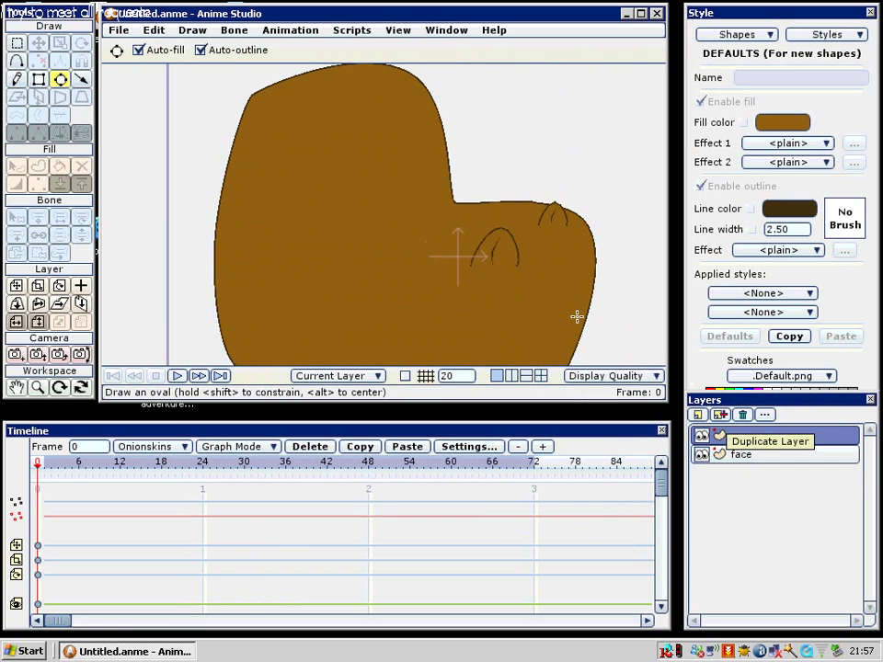
pyautogui.click(720, 365)
pyautogui.click(767, 394)
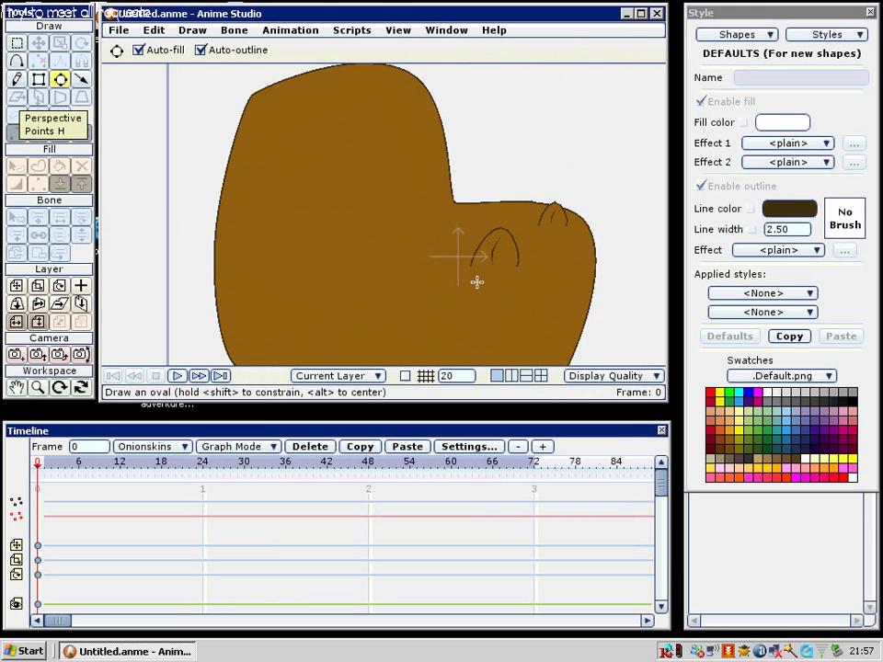
pyautogui.scroll(3, 477, 283)
pyautogui.moveTo(502, 117); pyautogui.dragTo(380, 180)
pyautogui.moveTo(330, 203); pyautogui.dragTo(392, 261)
pyautogui.moveTo(357, 208); pyautogui.dragTo(364, 183)
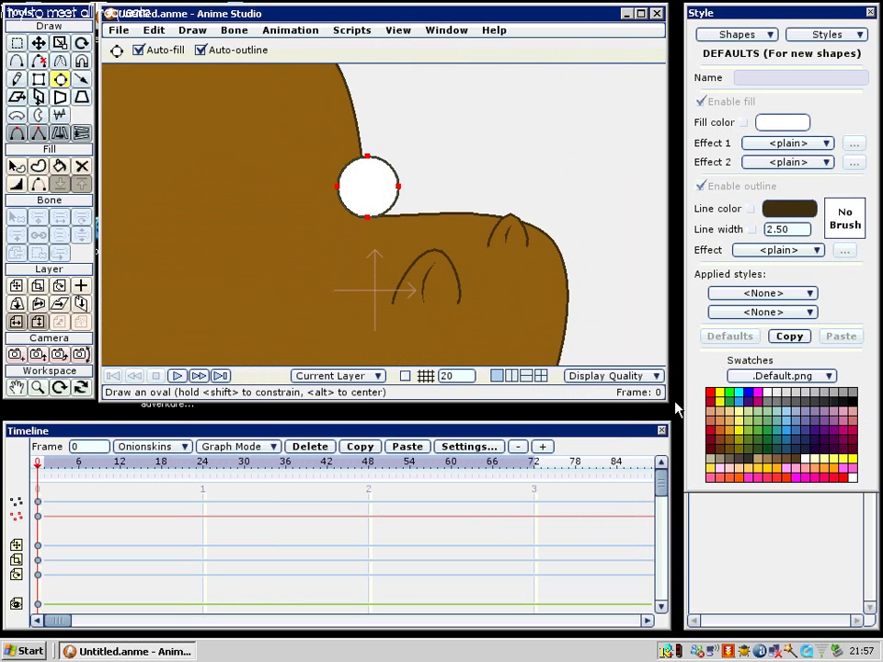
# Step: Draw a smaller brown iris circle centred in the white eye and reduce its outline width to 0
pyautogui.click(853, 403)
pyautogui.scroll(3, 355, 198)
pyautogui.moveTo(358, 224); pyautogui.dragTo(445, 247)
pyautogui.click(787, 462)
pyautogui.scroll(1, 443, 182)
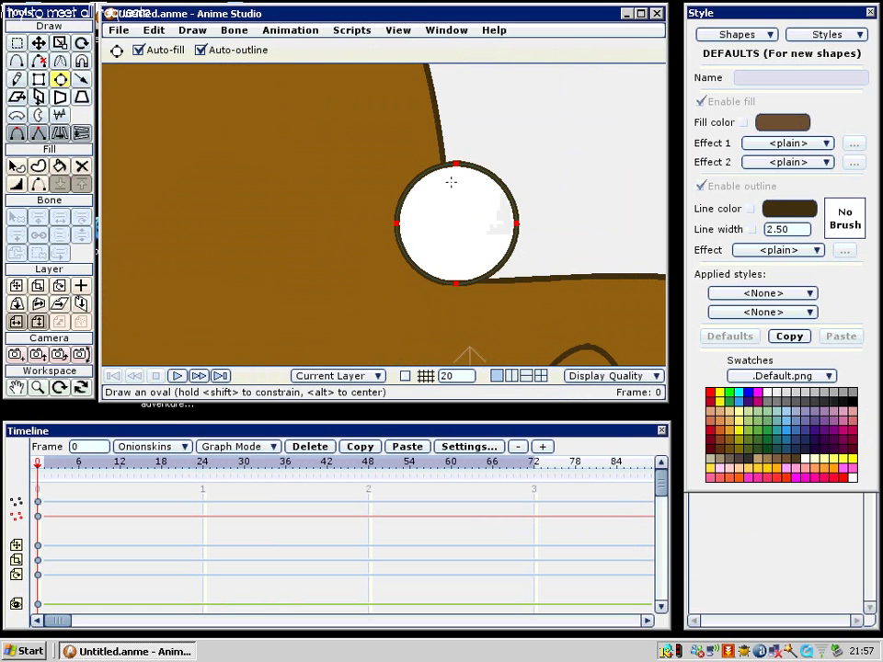
pyautogui.moveTo(412, 183); pyautogui.dragTo(484, 234)
pyautogui.press('w')
pyautogui.moveTo(480, 232)
pyautogui.mouseDown()
pyautogui.moveTo(410, 225)
pyautogui.moveTo(467, 235)
pyautogui.mouseUp()
pyautogui.press('t')
# Step: Draw a black pupil circle in the middle of the iris and reduce its outline width to 0
pyautogui.click(61, 81)
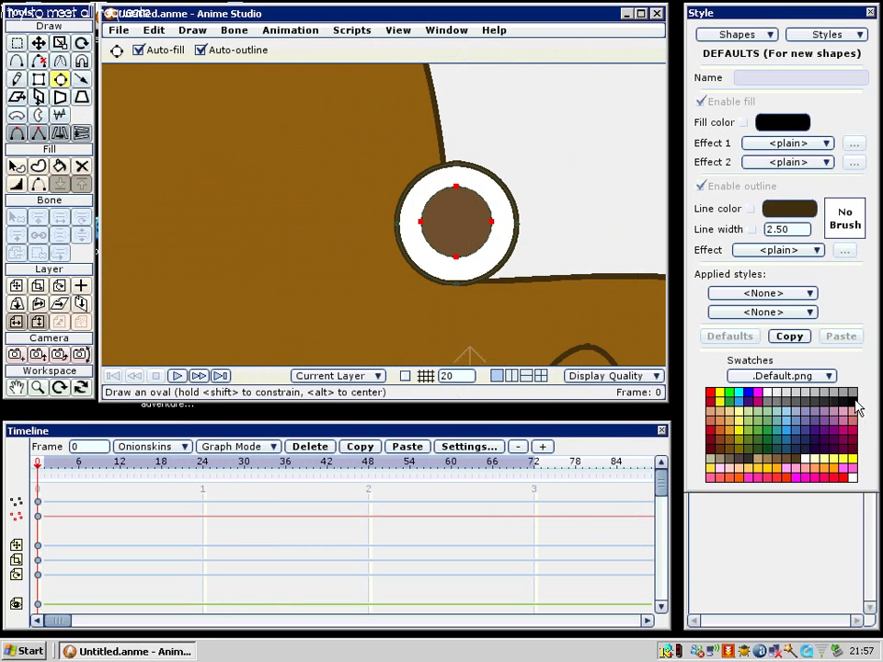
pyautogui.moveTo(435, 207)
pyautogui.mouseDown()
pyautogui.moveTo(475, 244)
pyautogui.moveTo(439, 237)
pyautogui.mouseUp()
pyautogui.press('w')
pyautogui.scroll(2, 446, 244)
pyautogui.press('t')
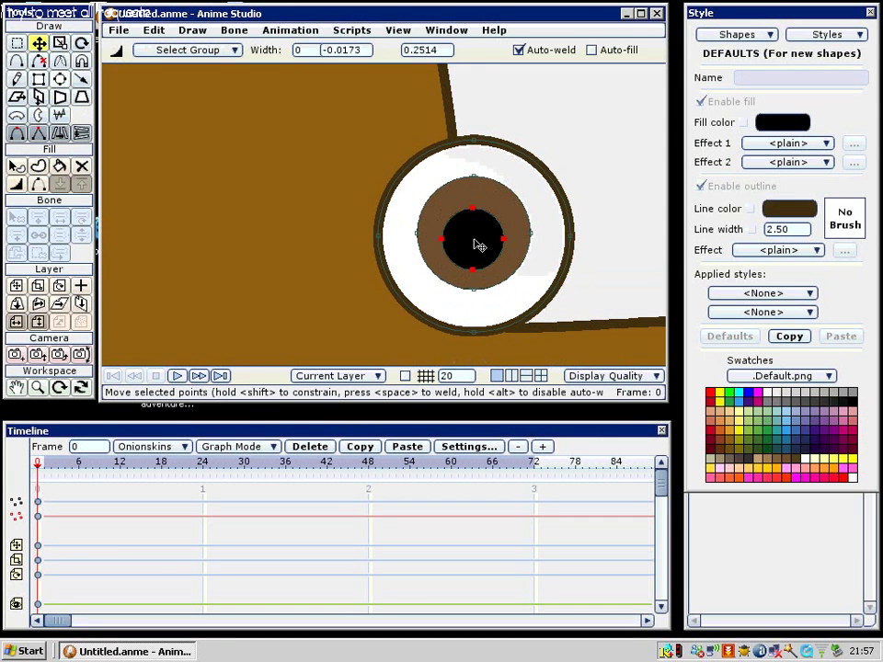
# Step: Select the whole eye, duplicate it and place the copy to its left on the face
pyautogui.press('g')
pyautogui.scroll(-3, 511, 267)
pyautogui.scroll(-1, 479, 260)
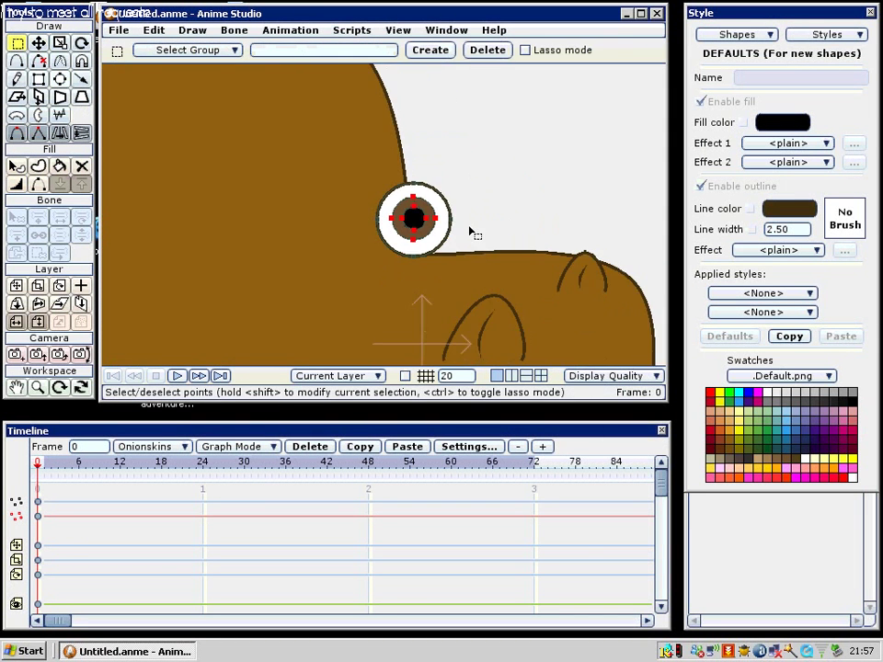
pyautogui.moveTo(457, 178); pyautogui.dragTo(363, 262)
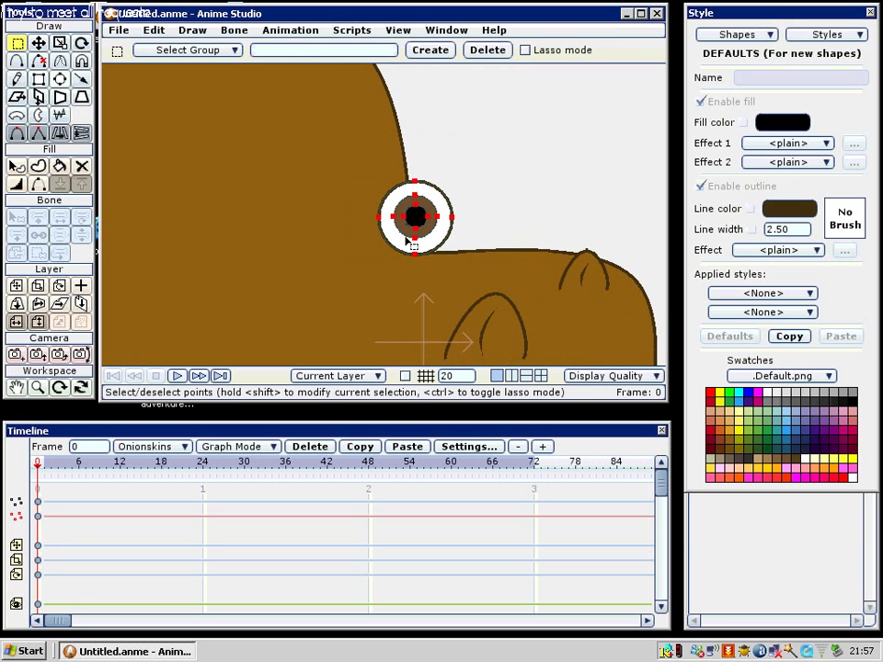
pyautogui.scroll(-3, 412, 241)
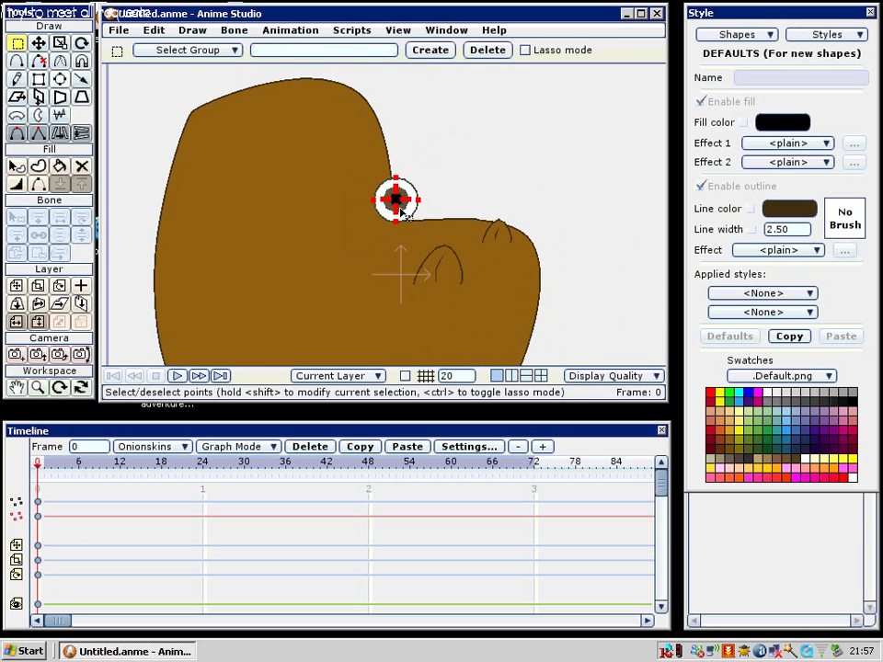
pyautogui.press('t')
pyautogui.moveTo(423, 227); pyautogui.dragTo(360, 239)
# Step: Enlarge the copied left eye and nudge it slightly up and to the right
pyautogui.press('e')
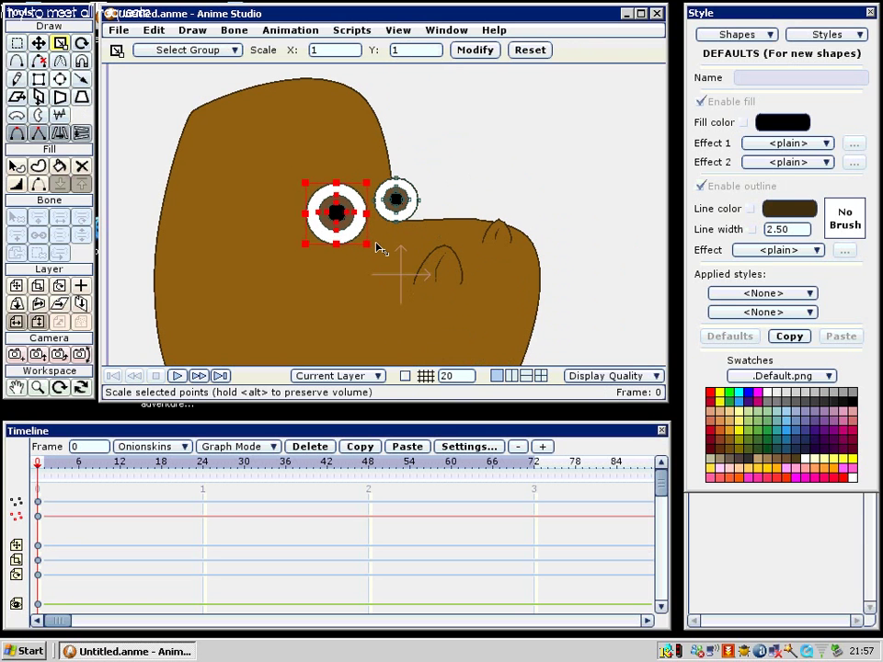
pyautogui.moveTo(390, 238); pyautogui.dragTo(398, 188)
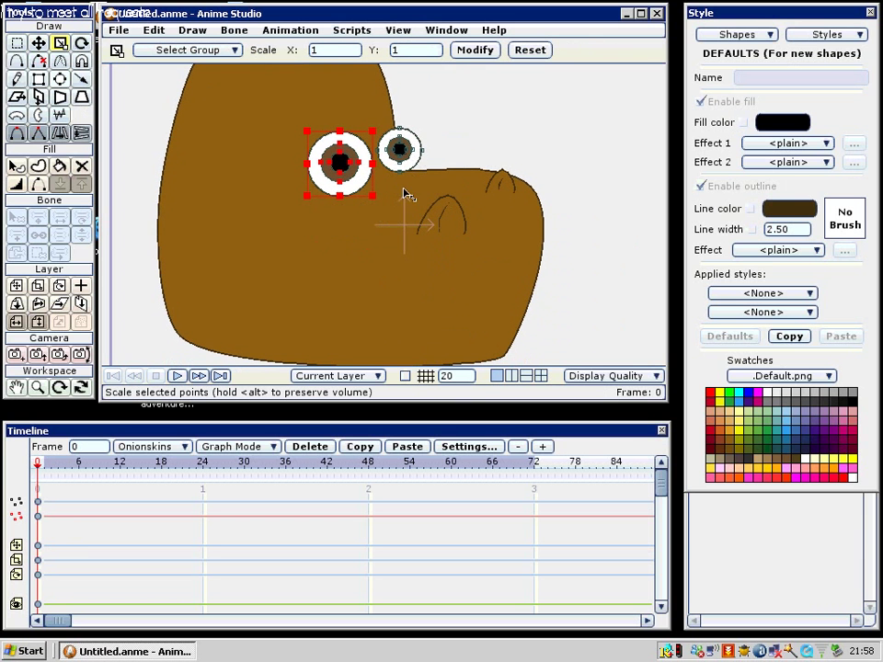
pyautogui.scroll(-2, 387, 211)
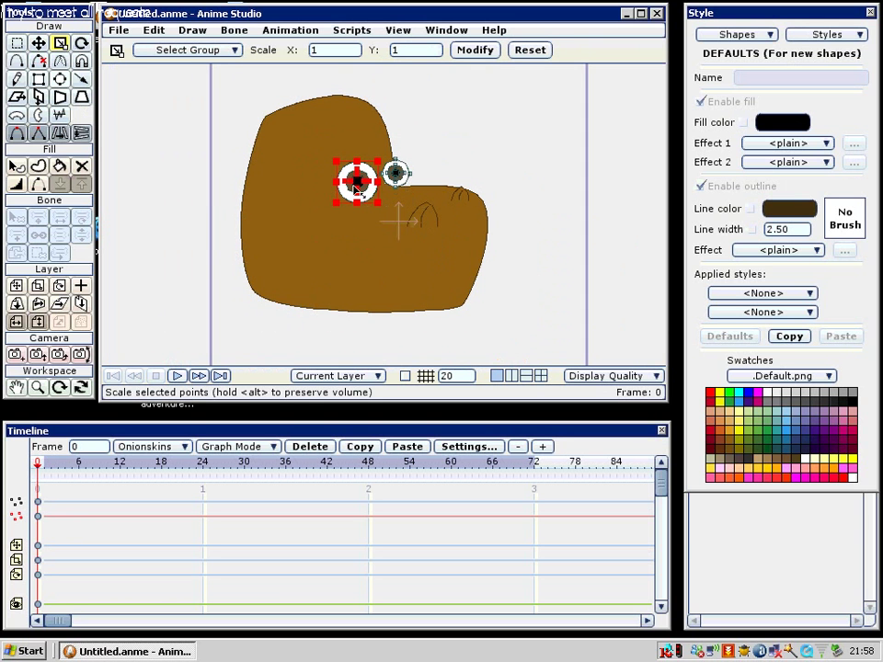
pyautogui.scroll(-2, 411, 222)
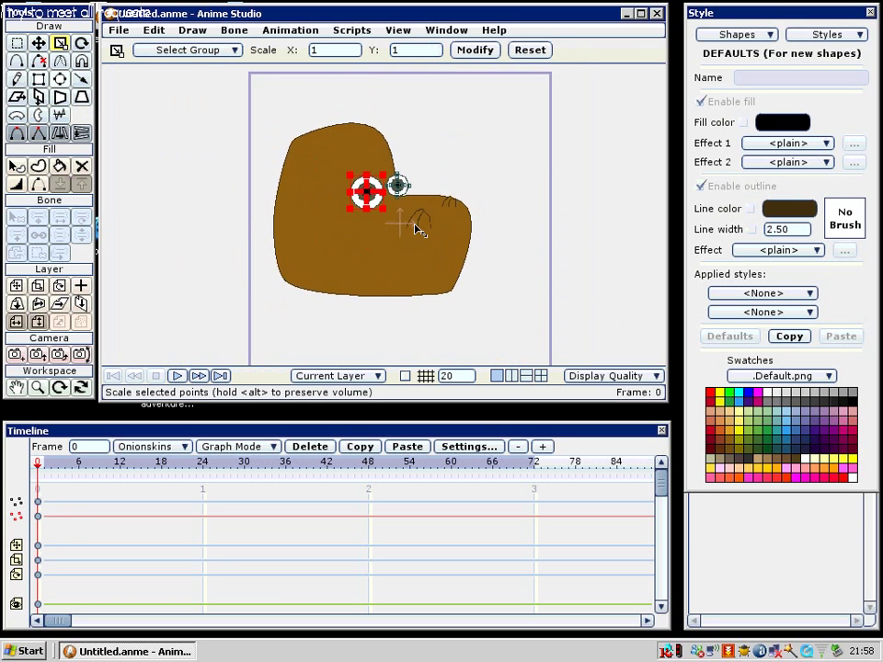
pyautogui.scroll(4, 405, 219)
pyautogui.press('t')
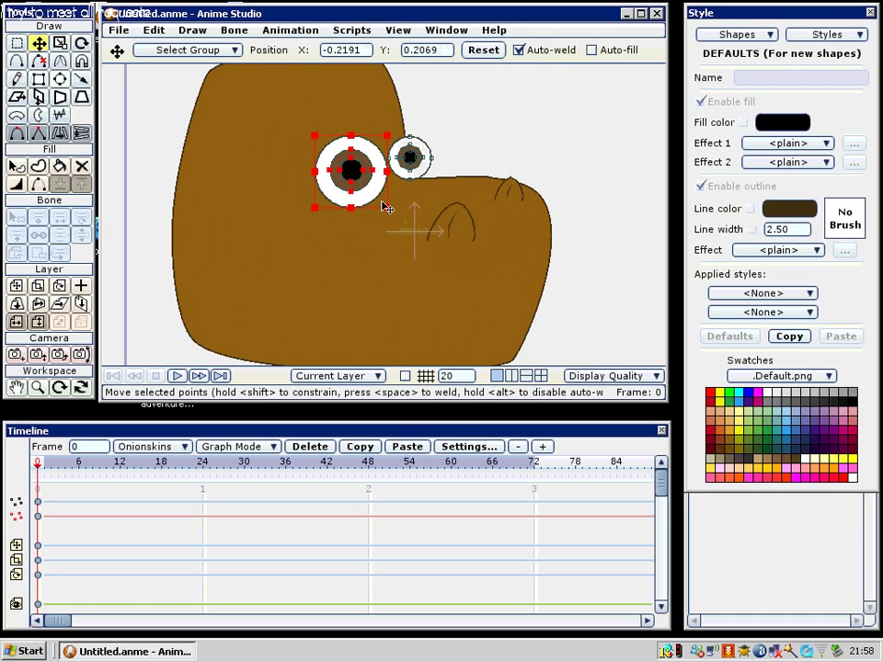
pyautogui.moveTo(386, 200); pyautogui.dragTo(388, 198)
pyautogui.scroll(-2, 423, 247)
pyautogui.scroll(-2, 427, 253)
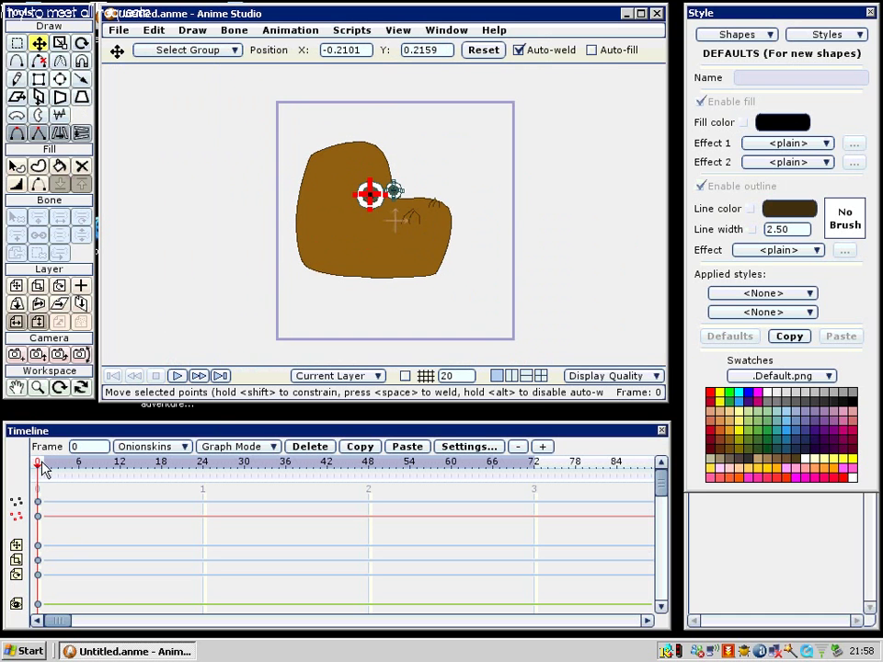
# Step: Draw a brown-filled rectangle above the head's upper-left corner as the base of an ear
pyautogui.moveTo(39, 472)
pyautogui.mouseDown()
pyautogui.moveTo(200, 475)
pyautogui.moveTo(38, 473)
pyautogui.mouseUp()
pyautogui.click(39, 79)
pyautogui.scroll(3, 295, 180)
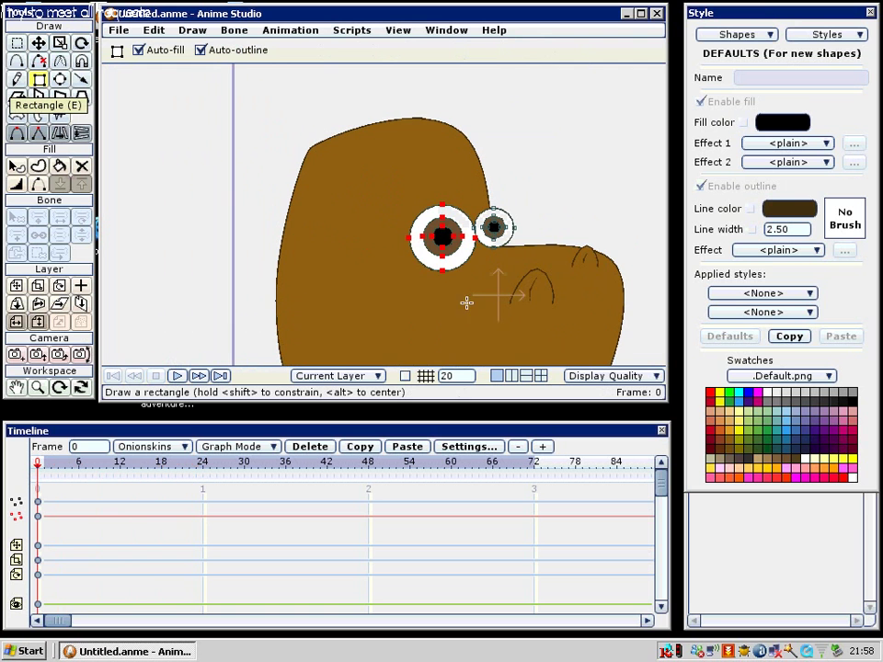
pyautogui.click(727, 441)
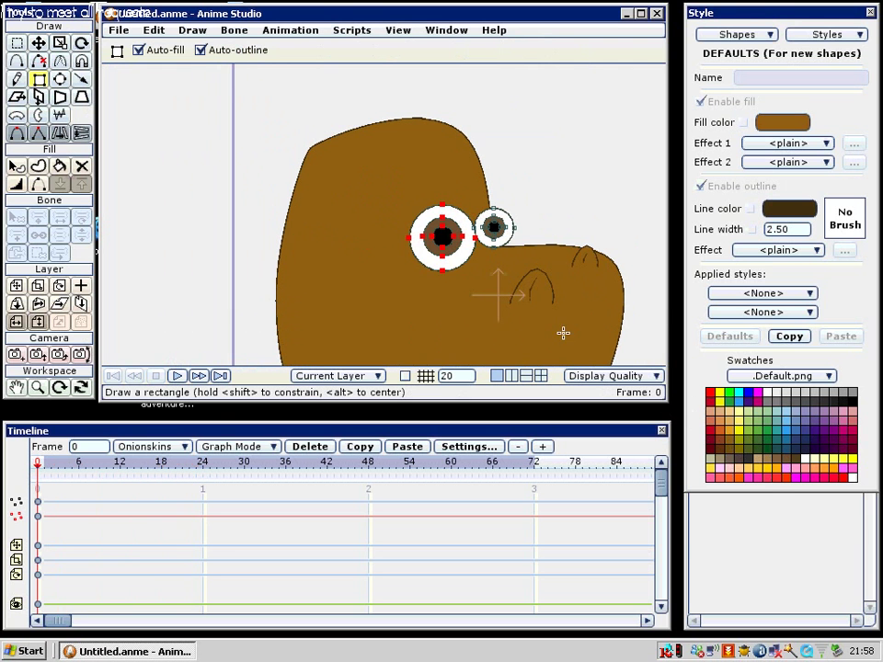
pyautogui.scroll(1, 426, 233)
pyautogui.moveTo(293, 91); pyautogui.dragTo(291, 133)
# Step: Reshape the brown rectangle into a slanted ear that tapers to a point at its base
pyautogui.press('c')
pyautogui.press('g')
pyautogui.click(294, 228)
pyautogui.press('t')
pyautogui.moveTo(374, 105); pyautogui.dragTo(350, 134)
pyautogui.moveTo(373, 229); pyautogui.dragTo(345, 203)
pyautogui.moveTo(296, 91); pyautogui.dragTo(290, 106)
pyautogui.moveTo(348, 131); pyautogui.dragTo(463, 140)
# Step: Duplicate the ear, place the copy above the right side of the head and shrink it
pyautogui.press('g')
pyautogui.click(312, 160)
pyautogui.hotkey('ctrl', 'c')
pyautogui.hotkey('ctrl', 'v')
pyautogui.press('t')
pyautogui.press('s')
pyautogui.moveTo(495, 176)
pyautogui.mouseDown()
pyautogui.moveTo(486, 164)
pyautogui.moveTo(486, 183)
pyautogui.mouseUp()
pyautogui.press('t')
# Step: Lower the left ear onto the head's upper-left corner and select its base point
pyautogui.press('g')
pyautogui.click(300, 175)
pyautogui.press('t')
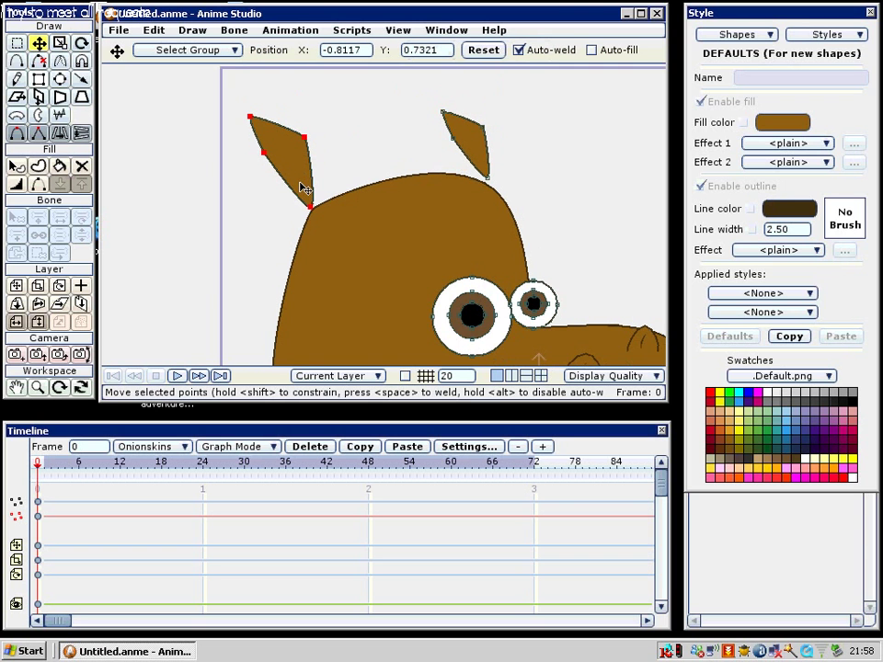
pyautogui.scroll(1, 299, 168)
pyautogui.scroll(-3, 309, 162)
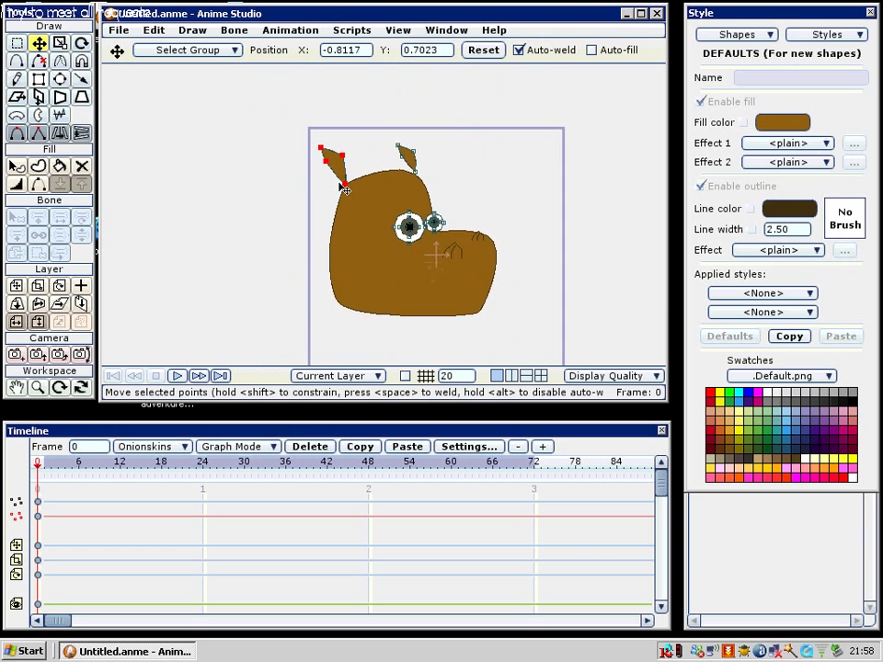
pyautogui.scroll(2, 331, 188)
pyautogui.moveTo(310, 152); pyautogui.dragTo(310, 185)
pyautogui.press('g')
pyautogui.click(303, 174)
pyautogui.press('t')
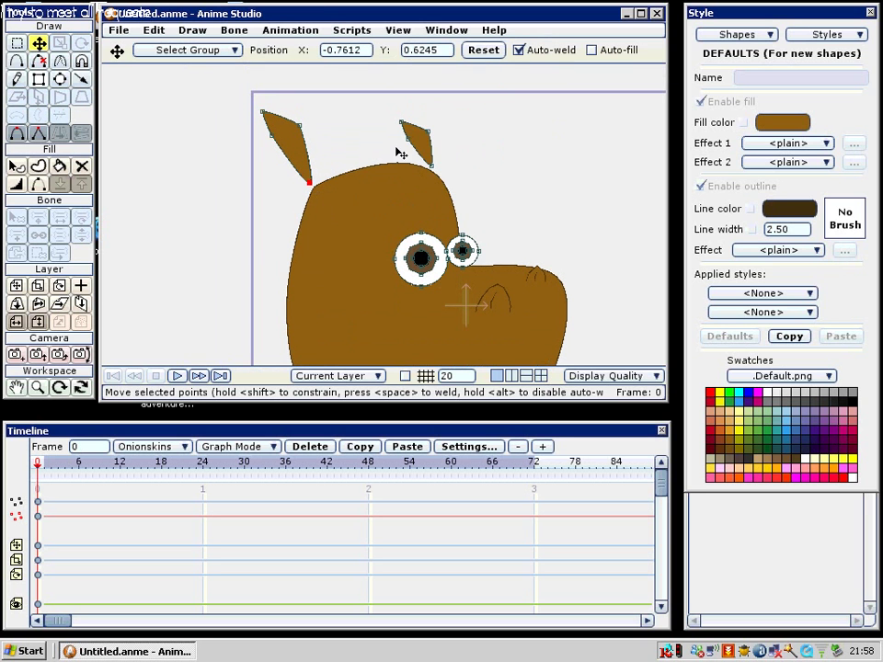
# Step: Move the smaller right ear down to the top of the head and select its base point
pyautogui.press('g')
pyautogui.click(422, 148)
pyautogui.press('t')
pyautogui.moveTo(422, 148); pyautogui.dragTo(426, 173)
pyautogui.press('g')
pyautogui.click(423, 154)
pyautogui.press('t')
pyautogui.scroll(-3, 451, 253)
# Step: Activate the face layer, track the camera to centre the head in the frame, and preview a render
pyautogui.click(749, 535)
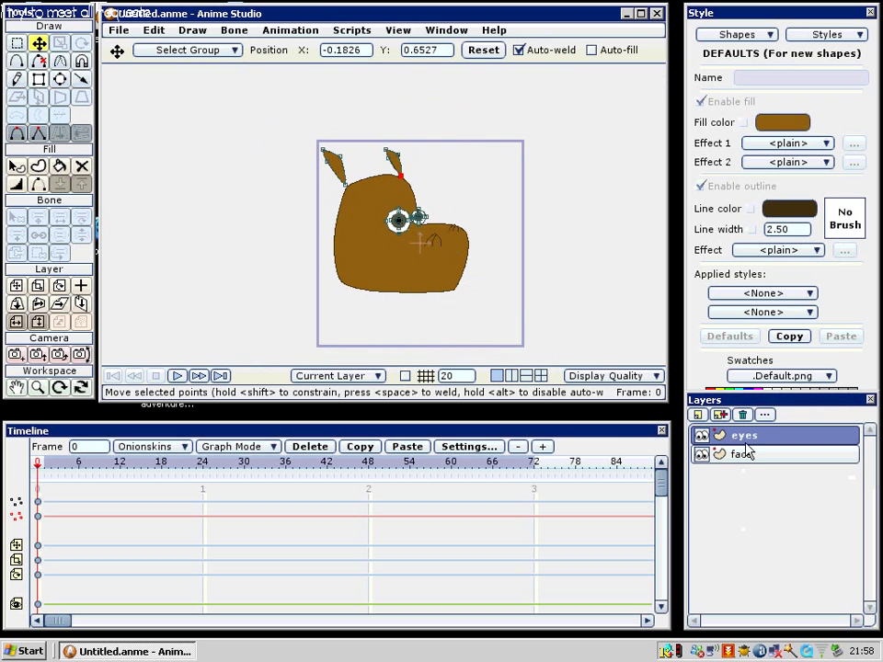
pyautogui.click(741, 457)
pyautogui.moveTo(455, 253); pyautogui.dragTo(416, 231)
pyautogui.press('4')
pyautogui.press('5')
pyautogui.press('4')
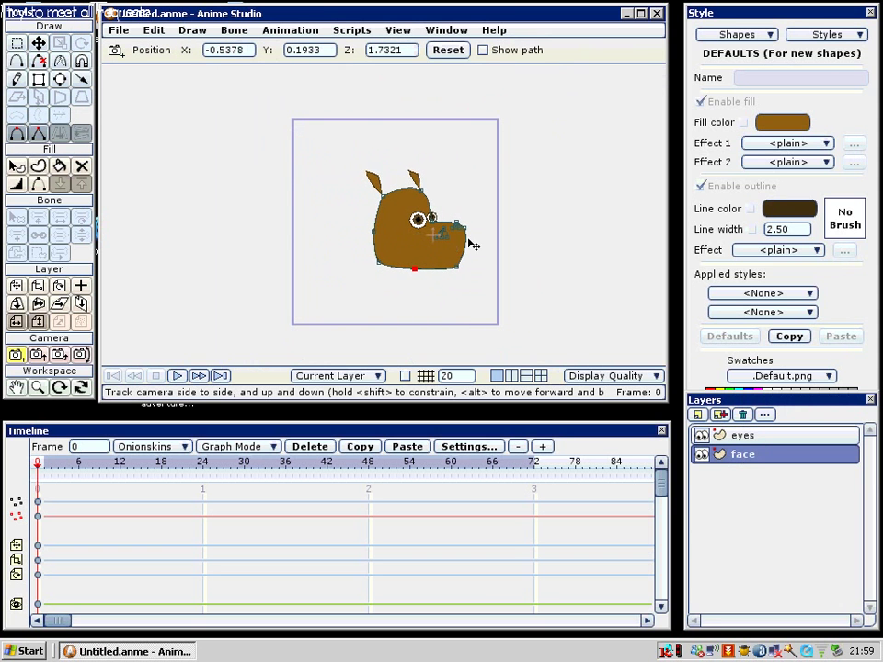
pyautogui.hotkey('ctrl', 'r')
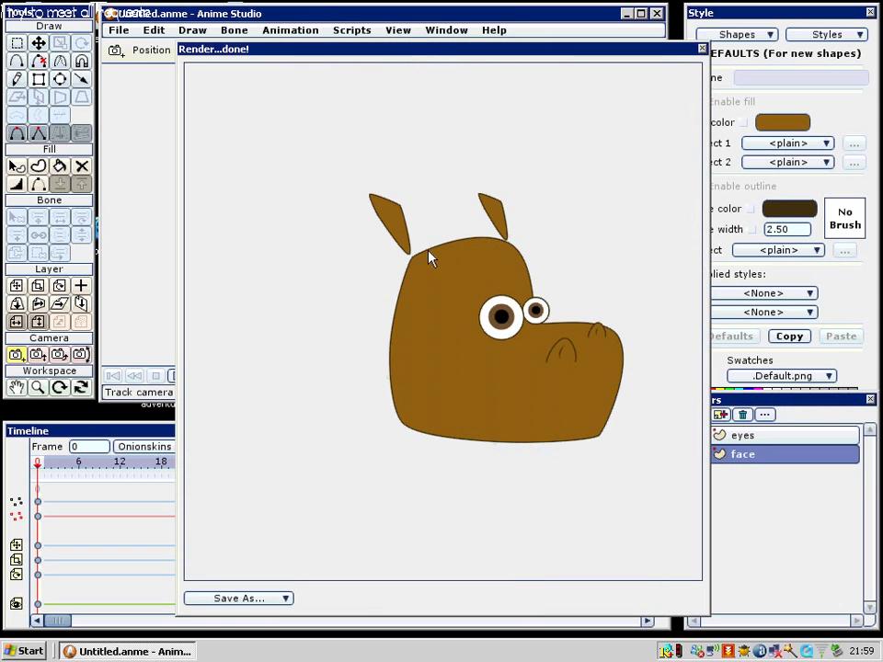
pyautogui.click(702, 50)
# Step: Move the timeline to frame 24 with the face layer active
pyautogui.moveTo(469, 170); pyautogui.dragTo(465, 159)
pyautogui.scroll(4, 414, 216)
pyautogui.moveTo(452, 209); pyautogui.dragTo(429, 236)
pyautogui.scroll(2, 429, 241)
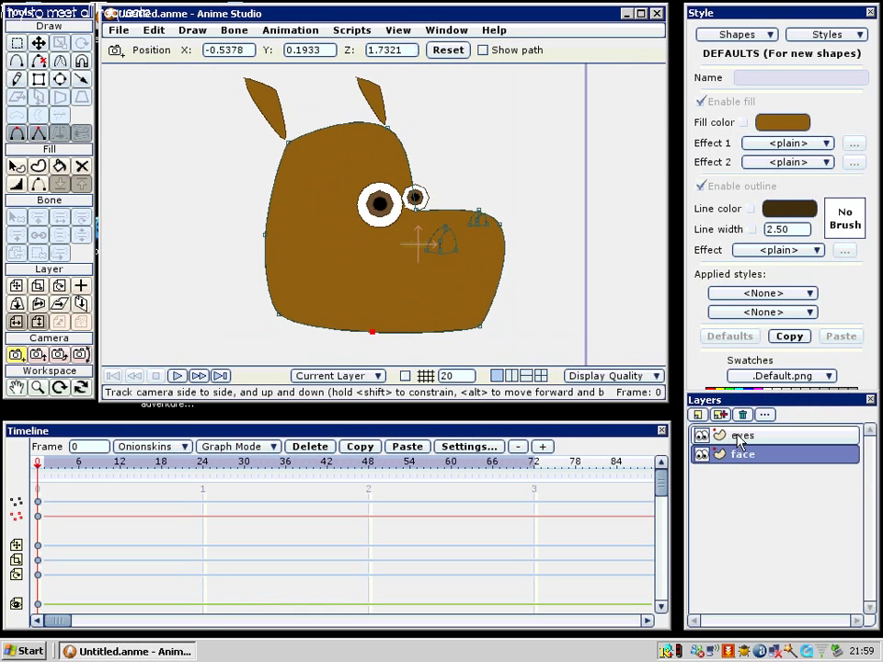
pyautogui.press('t')
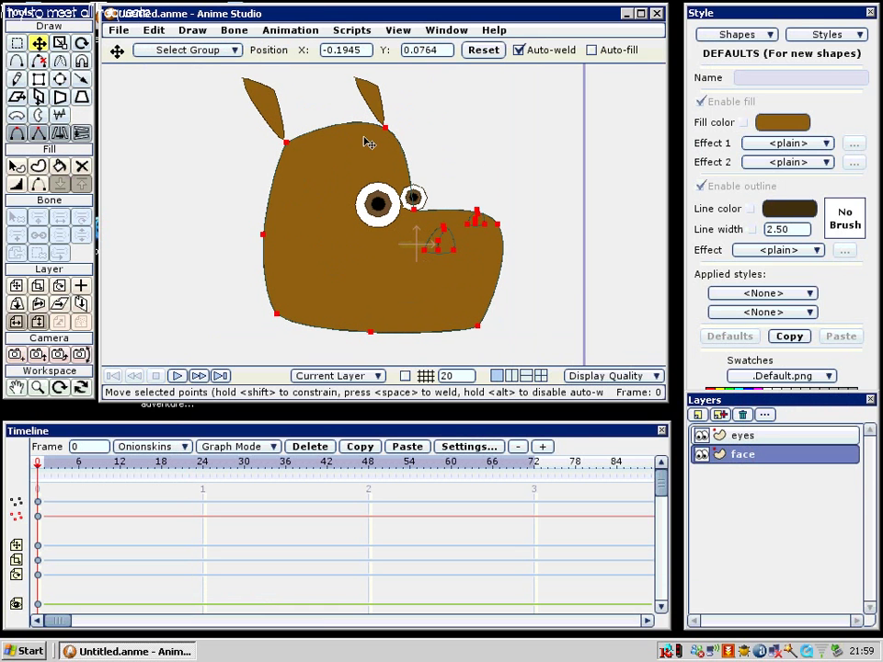
pyautogui.moveTo(71, 466); pyautogui.dragTo(205, 466)
# Step: Move the larger arched nostril and its inner line left across the face, just below and left of the big eye
pyautogui.press('g')
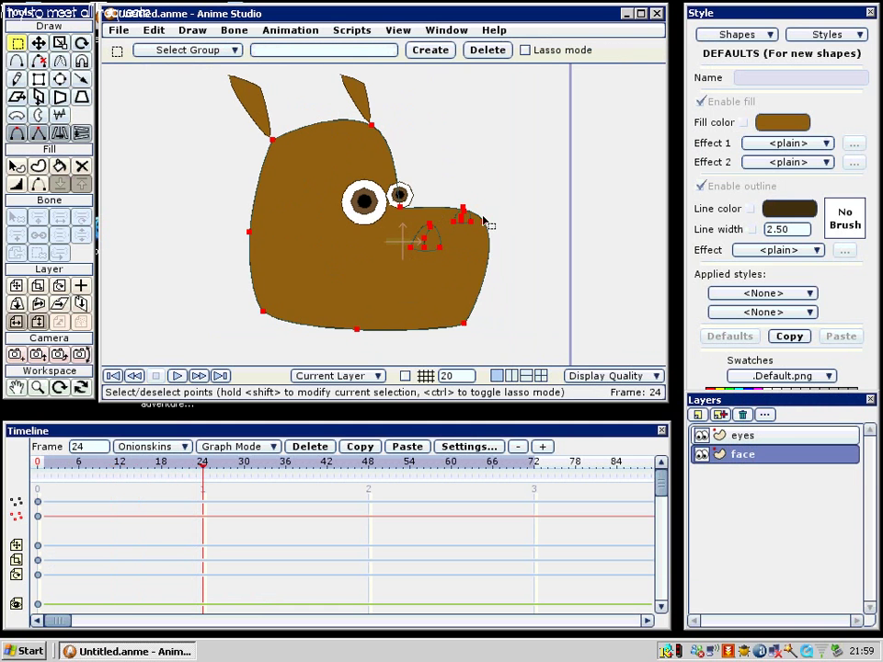
pyautogui.moveTo(486, 226); pyautogui.dragTo(372, 237)
pyautogui.scroll(2, 373, 237)
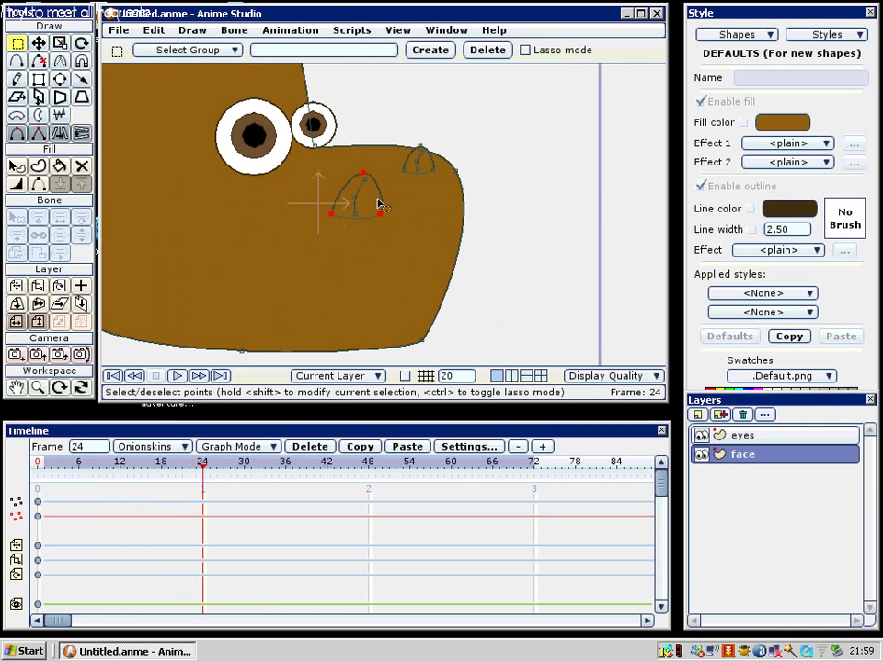
pyautogui.scroll(2, 358, 213)
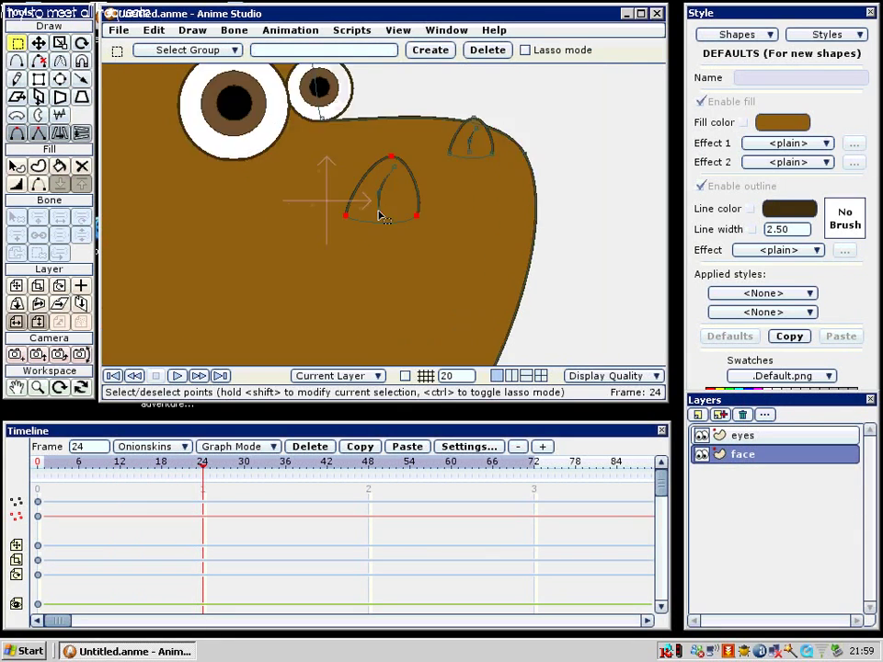
pyautogui.moveTo(384, 212); pyautogui.dragTo(396, 215)
pyautogui.scroll(-3, 395, 218)
pyautogui.scroll(1, 386, 222)
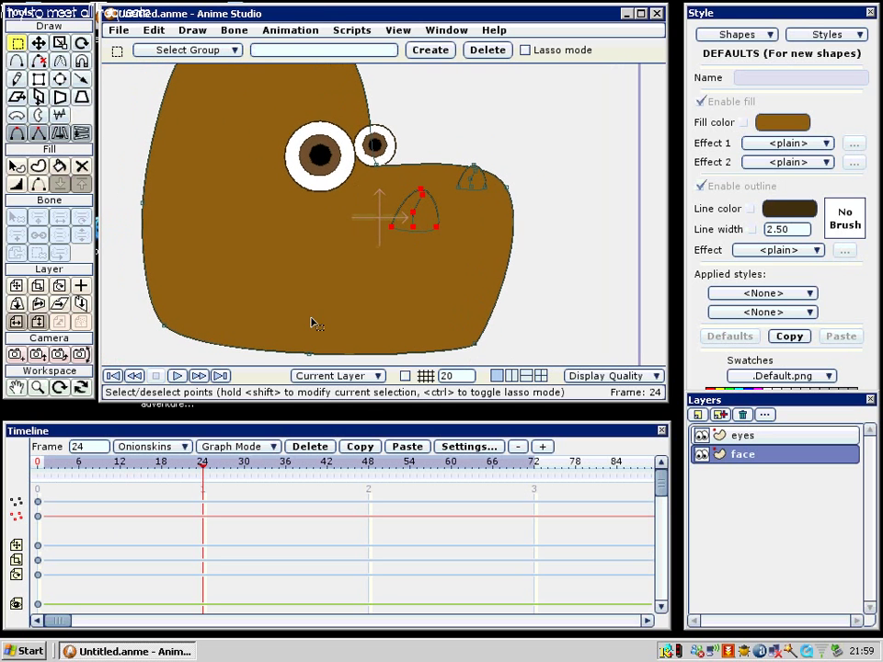
pyautogui.scroll(-2, 395, 223)
pyautogui.press('t')
pyautogui.moveTo(414, 225); pyautogui.dragTo(312, 224)
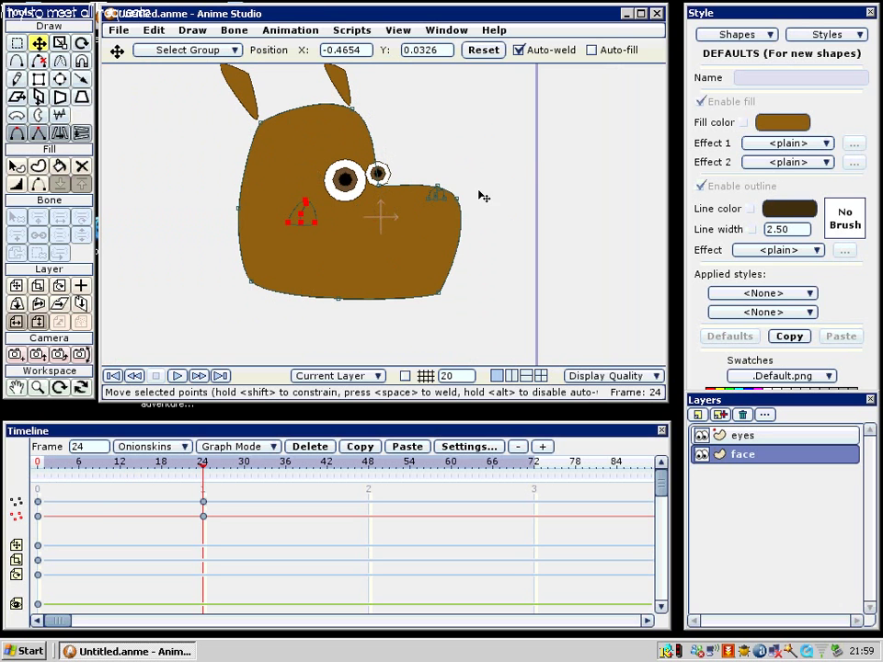
# Step: Adjust the moved nostril's outer arch by raising its lower-left point and its top point
pyautogui.scroll(5, 397, 265)
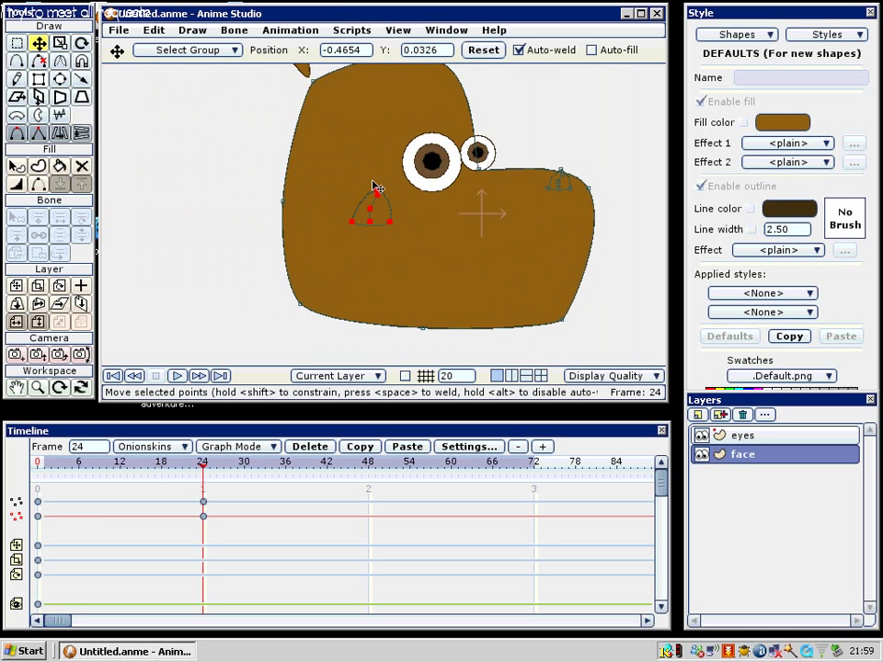
pyautogui.scroll(4, 368, 198)
pyautogui.press('g')
pyautogui.press('t')
pyautogui.moveTo(332, 229); pyautogui.dragTo(337, 222)
pyautogui.moveTo(376, 164); pyautogui.dragTo(380, 155)
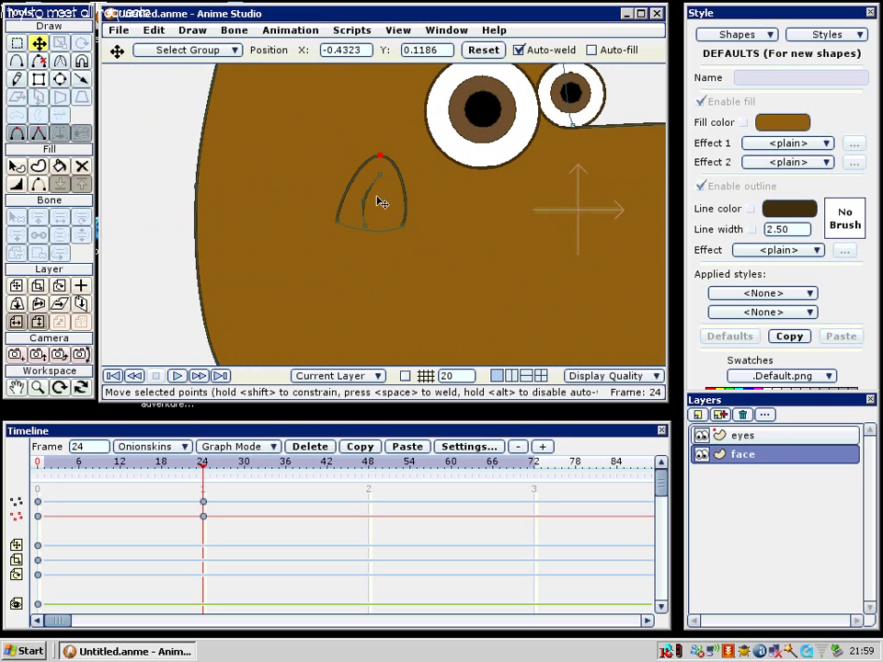
# Step: Reshape the left nostril's inner line into a small symmetrical arch
pyautogui.scroll(2, 378, 197)
pyautogui.moveTo(357, 228); pyautogui.dragTo(362, 183)
pyautogui.moveTo(377, 163); pyautogui.dragTo(387, 230)
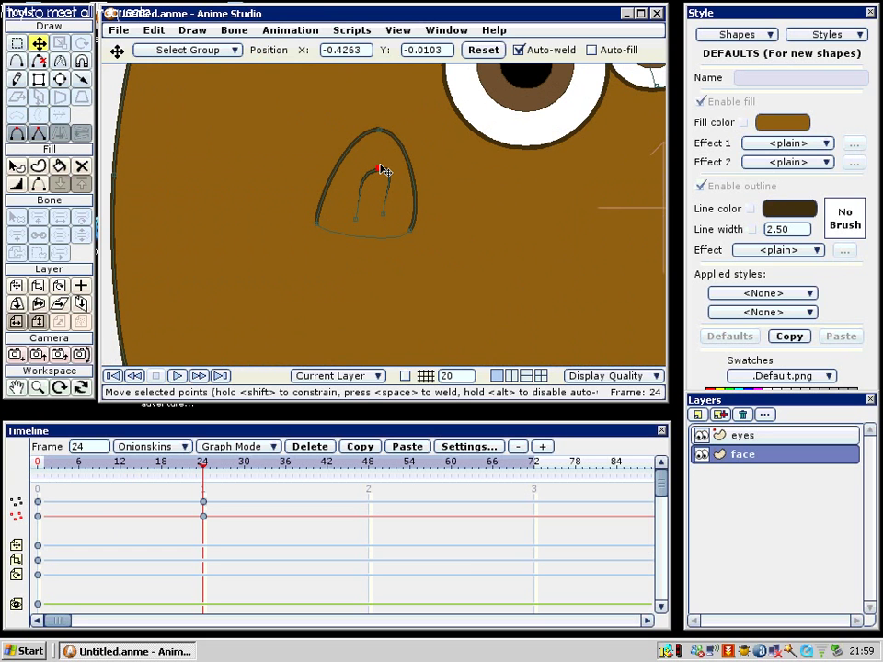
pyautogui.press('c')
pyautogui.press('t')
pyautogui.click(384, 215)
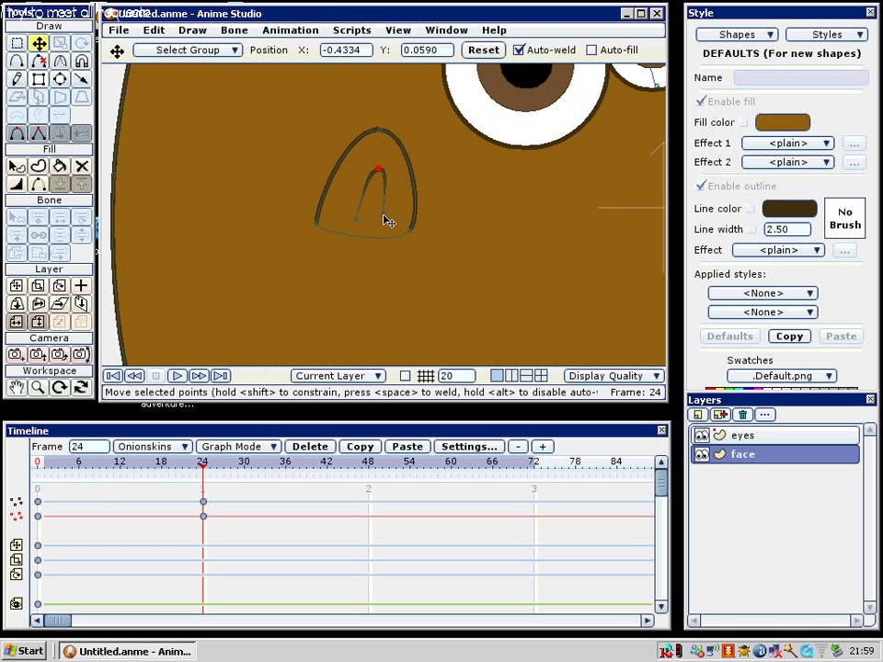
pyautogui.moveTo(396, 226); pyautogui.dragTo(397, 229)
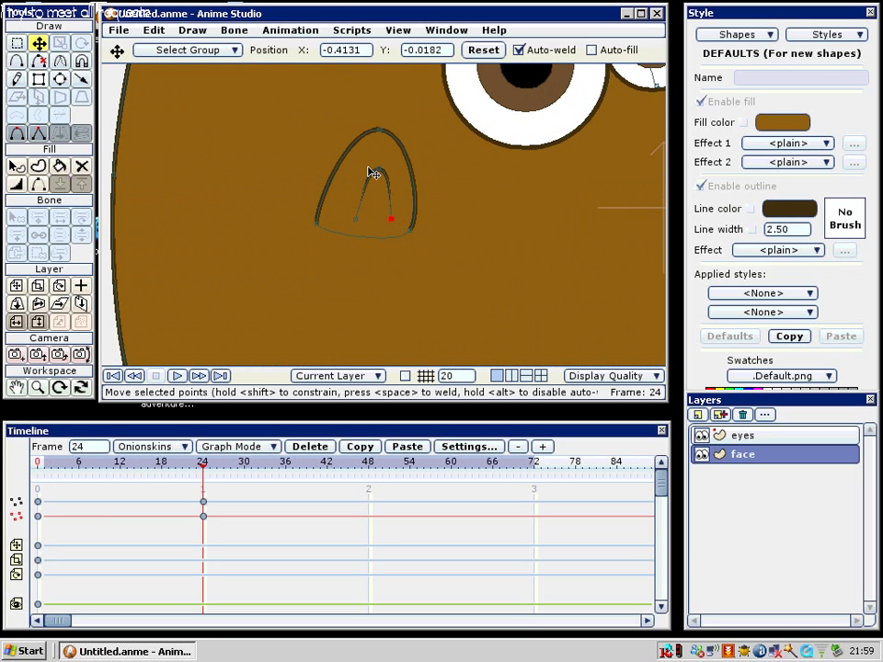
pyautogui.click(373, 170)
pyautogui.press('c')
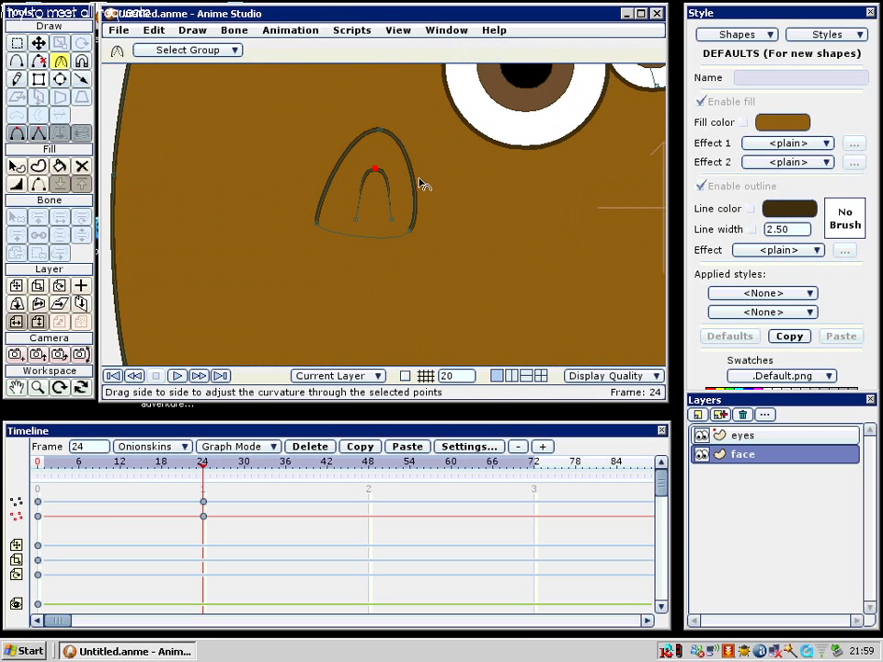
pyautogui.press('t')
pyautogui.moveTo(351, 220); pyautogui.dragTo(299, 236)
pyautogui.scroll(-4, 331, 225)
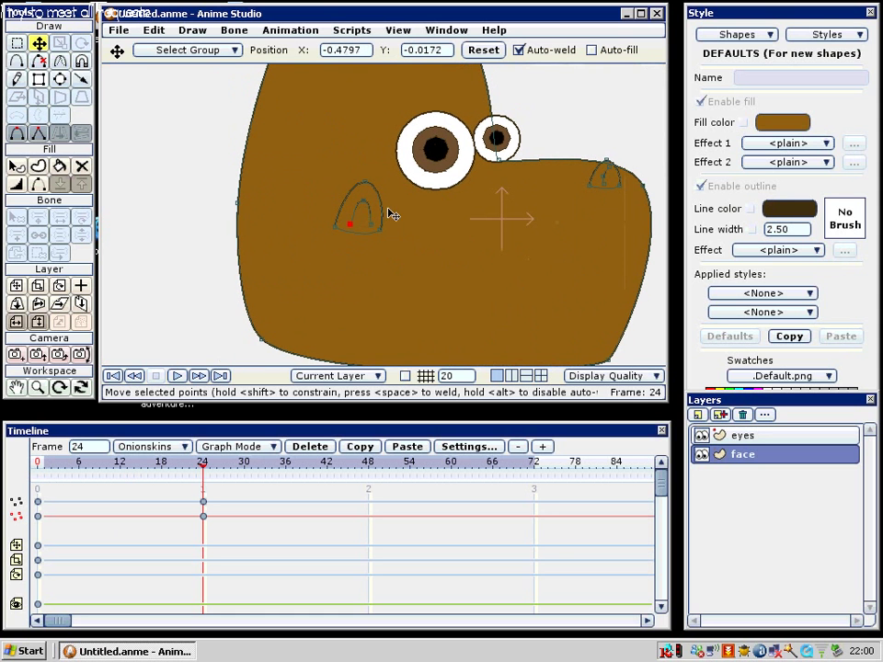
# Step: Move the smaller arched nostril from the snout tip to below the big eye, beside the other nostril
pyautogui.moveTo(433, 234); pyautogui.dragTo(401, 256)
pyautogui.scroll(-2, 441, 239)
pyautogui.moveTo(461, 229); pyautogui.dragTo(415, 238)
pyautogui.scroll(4, 451, 216)
pyautogui.press('g')
pyautogui.moveTo(502, 162); pyautogui.dragTo(339, 260)
pyautogui.press('t')
pyautogui.moveTo(379, 193); pyautogui.dragTo(460, 161)
pyautogui.scroll(1, 393, 195)
pyautogui.scroll(-4, 390, 177)
pyautogui.scroll(3, 349, 208)
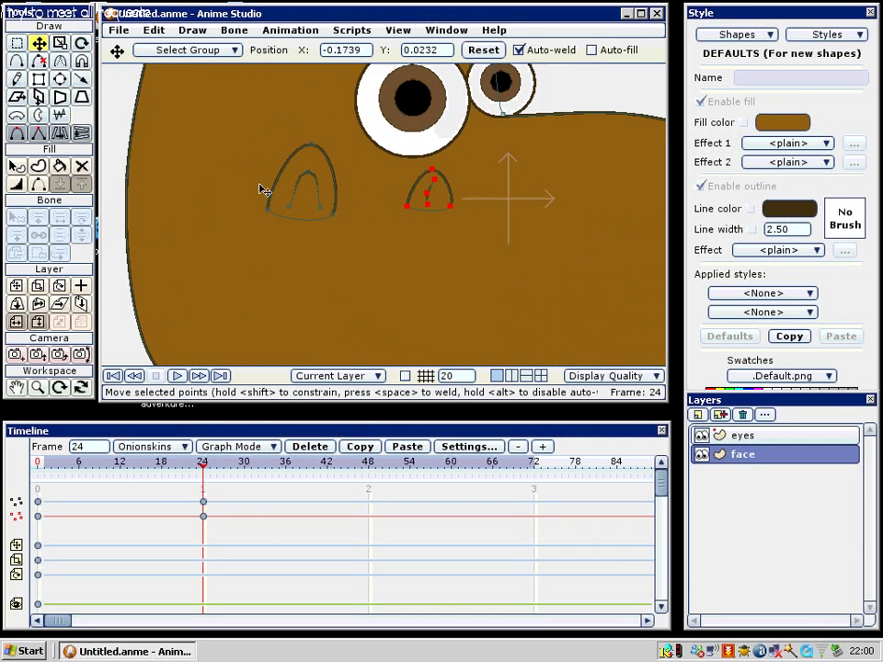
# Step: Enlarge the second nostril to roughly match the size of the left one
pyautogui.scroll(2, 397, 198)
pyautogui.press('s')
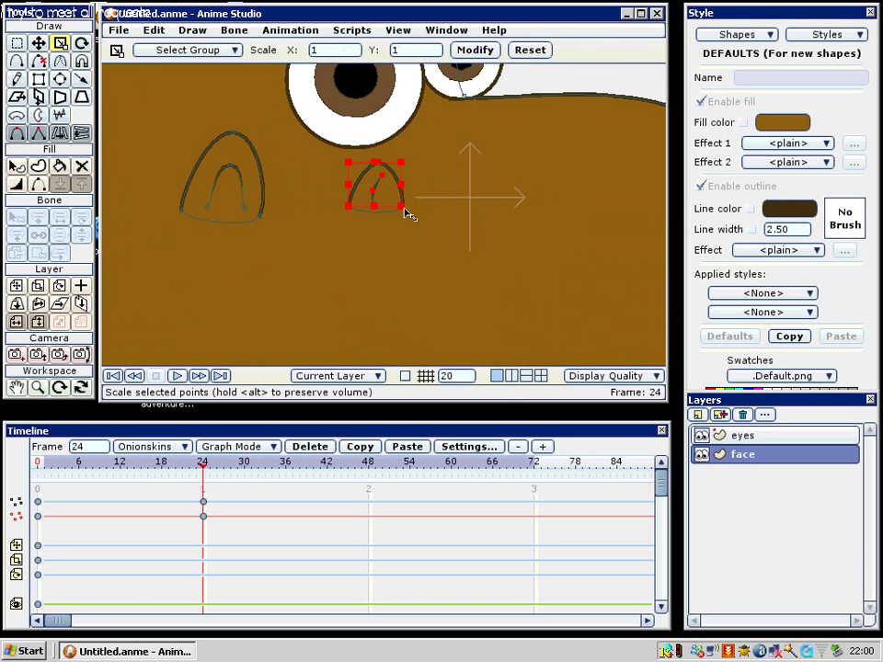
pyautogui.moveTo(409, 221); pyautogui.dragTo(395, 201)
pyautogui.press('t')
pyautogui.press('s')
pyautogui.scroll(2, 394, 202)
# Step: Shift the second nostril's top point left and reshape its inner line into a small rounded arch
pyautogui.press('g')
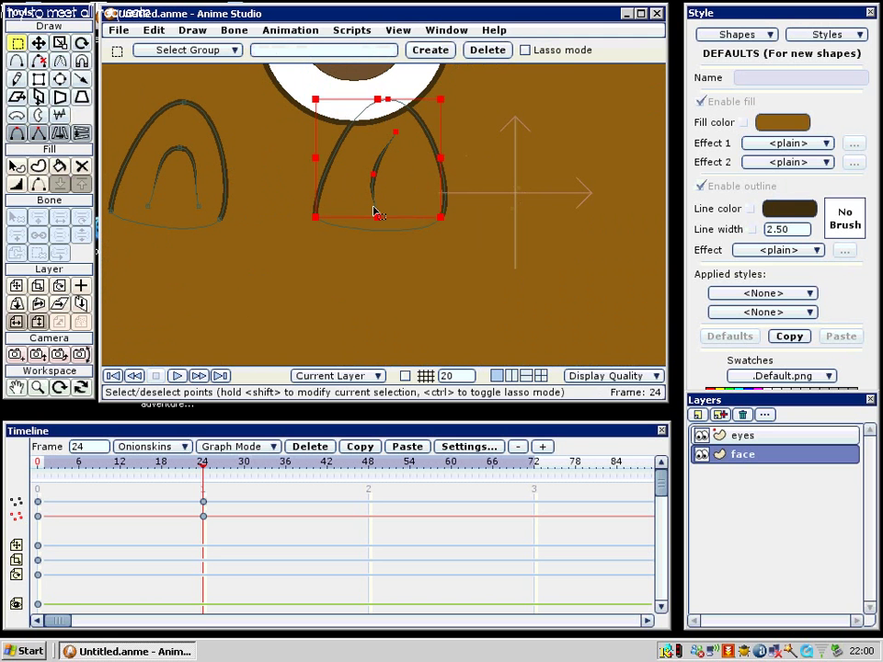
pyautogui.press('t')
pyautogui.moveTo(389, 101); pyautogui.dragTo(416, 186)
pyautogui.press('g')
pyautogui.click(391, 134)
pyautogui.click(397, 134)
pyautogui.press('t')
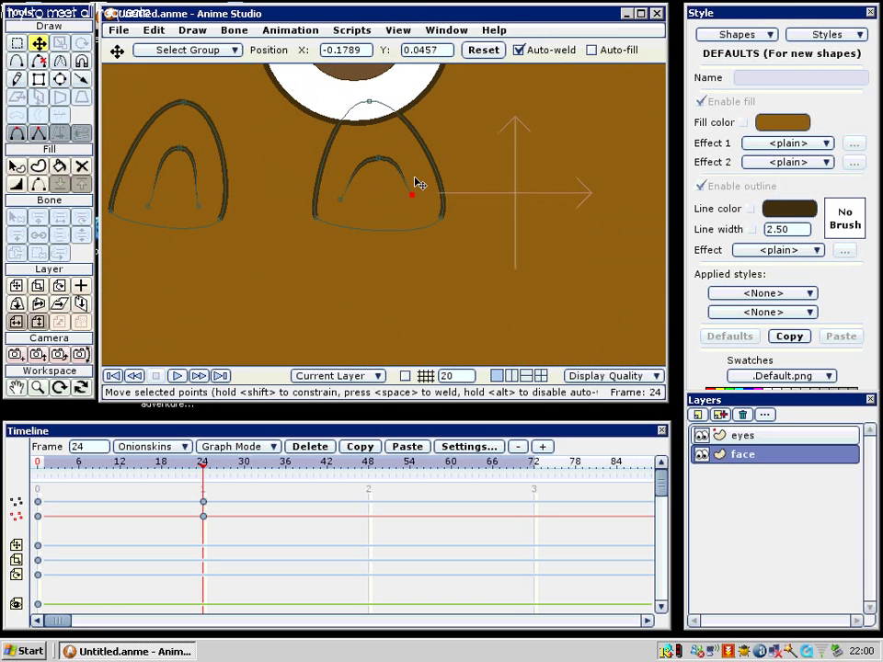
pyautogui.moveTo(380, 156); pyautogui.dragTo(383, 141)
pyautogui.moveTo(412, 193); pyautogui.dragTo(405, 204)
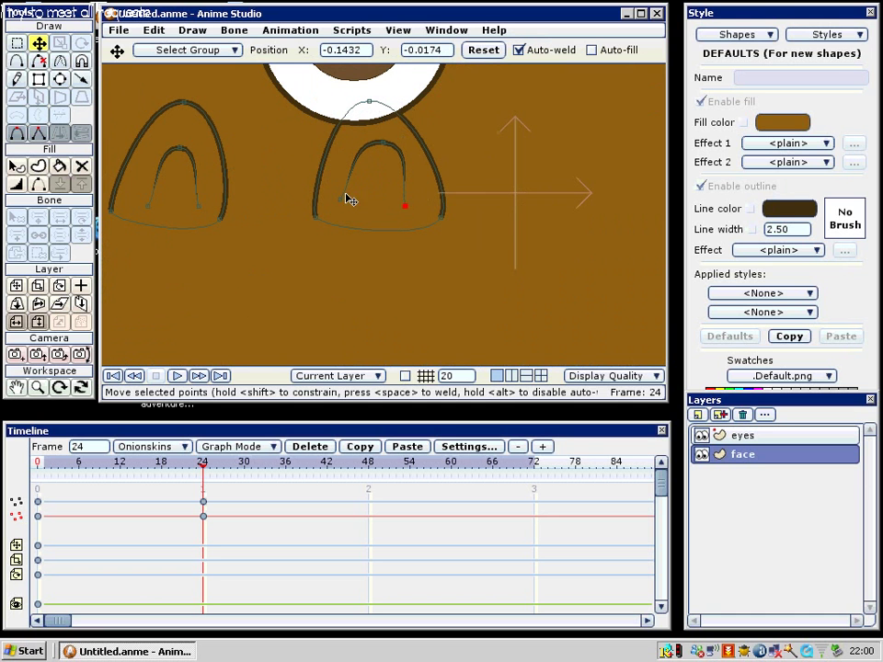
pyautogui.moveTo(351, 198); pyautogui.dragTo(367, 207)
pyautogui.moveTo(373, 147); pyautogui.dragTo(370, 148)
pyautogui.scroll(-5, 372, 154)
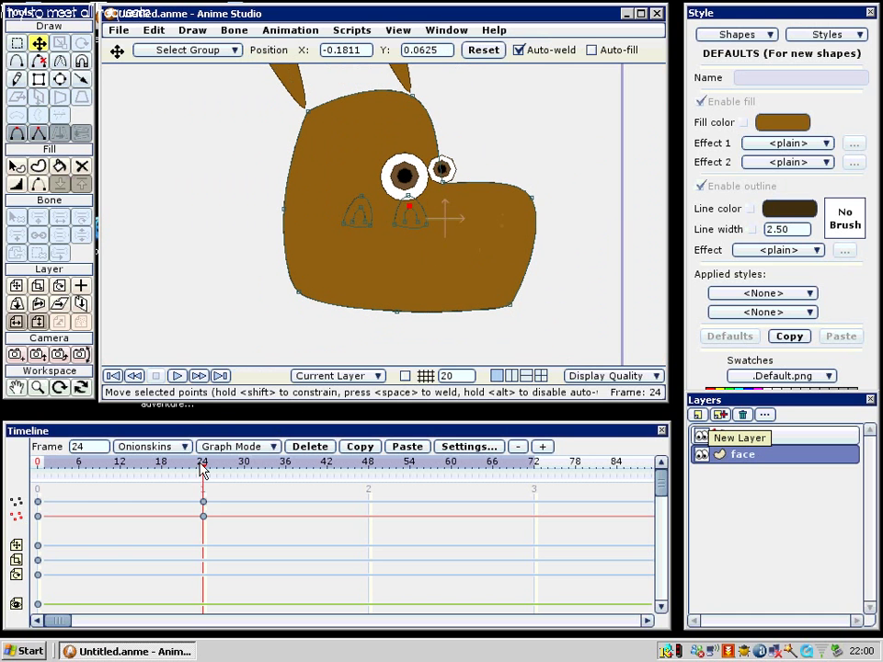
# Step: At frame 24, pull in the snout and reposition the jaw points to give the lower face a front-view shape
pyautogui.moveTo(202, 470)
pyautogui.mouseDown()
pyautogui.moveTo(39, 467)
pyautogui.moveTo(206, 471)
pyautogui.mouseUp()
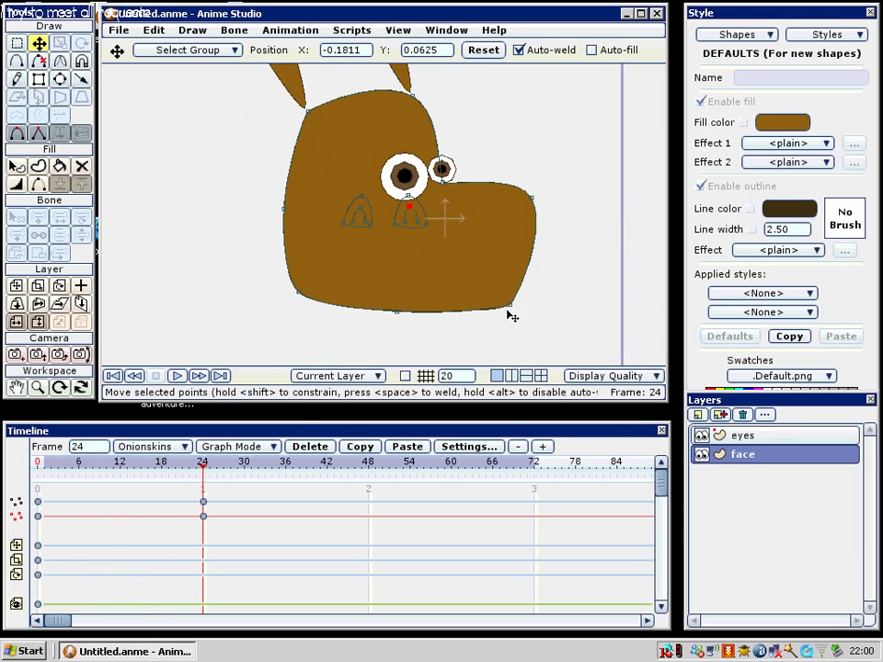
pyautogui.press('g')
pyautogui.press('t')
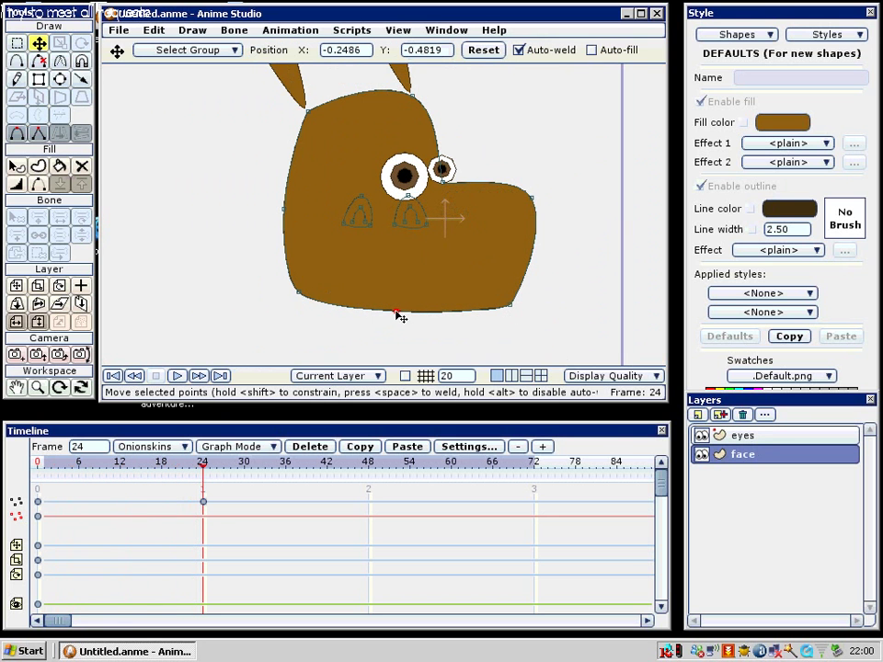
pyautogui.moveTo(397, 315); pyautogui.dragTo(272, 304)
pyautogui.moveTo(480, 322); pyautogui.dragTo(349, 324)
pyautogui.moveTo(532, 196); pyautogui.dragTo(472, 271)
pyautogui.moveTo(382, 314); pyautogui.dragTo(445, 306)
pyautogui.moveTo(272, 305); pyautogui.dragTo(353, 309)
# Step: Reposition the head's side points and lower-left corner to narrow the head above a wider jaw
pyautogui.moveTo(283, 210); pyautogui.dragTo(298, 175)
pyautogui.moveTo(306, 112); pyautogui.dragTo(307, 110)
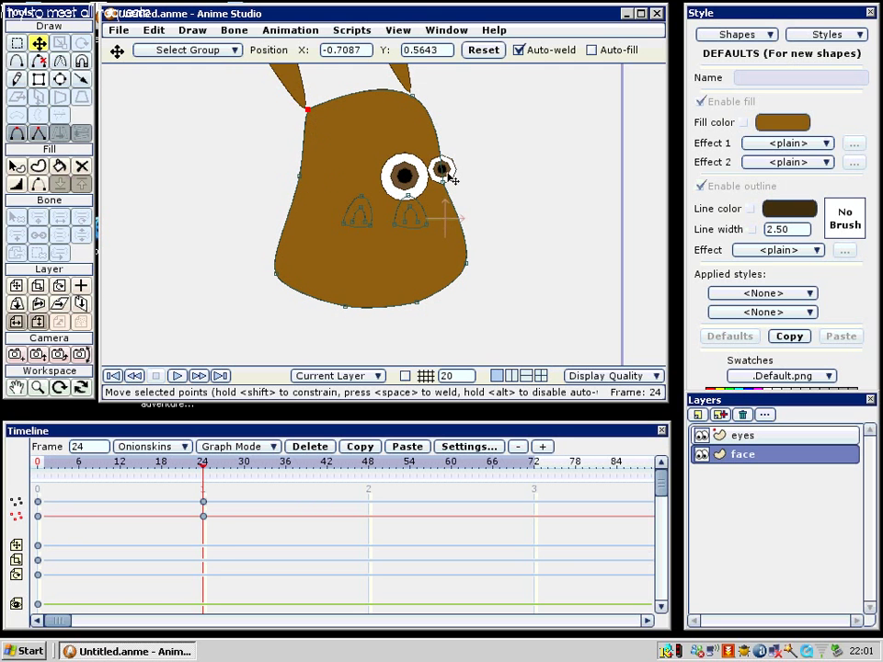
pyautogui.moveTo(444, 172); pyautogui.dragTo(442, 183)
pyautogui.moveTo(313, 176); pyautogui.dragTo(266, 280)
pyautogui.press('c')
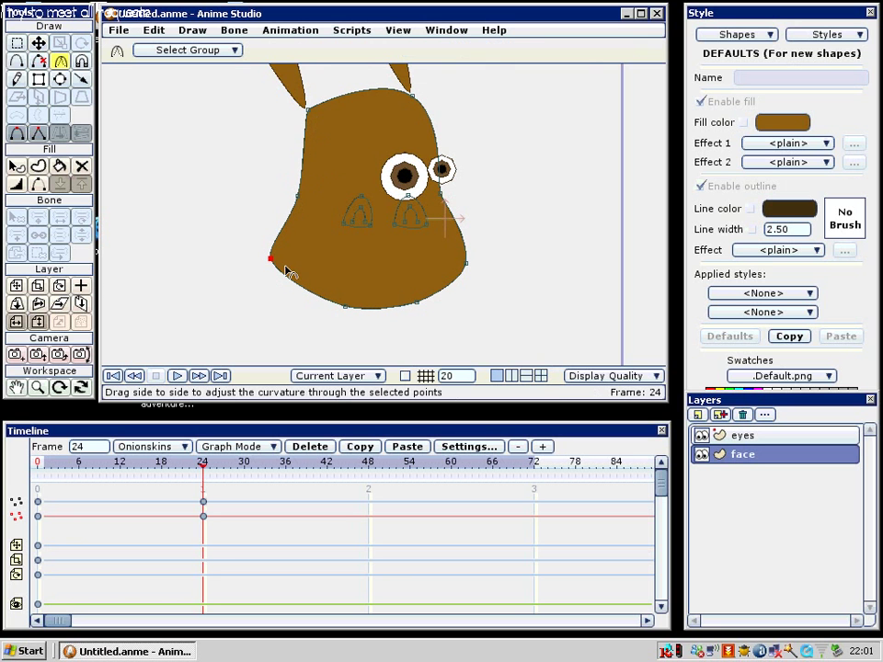
# Step: Move the head's left side point slightly outward and spread the bottom points to round out the jaw
pyautogui.press('g')
pyautogui.click(298, 197)
pyautogui.press('t')
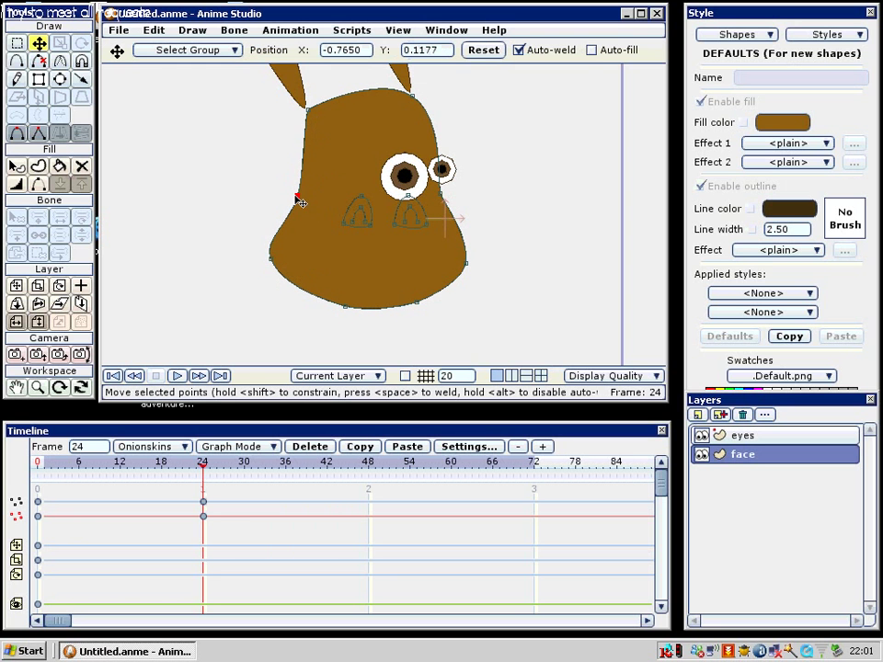
pyautogui.moveTo(297, 197); pyautogui.dragTo(293, 198)
pyautogui.moveTo(461, 268); pyautogui.dragTo(461, 267)
pyautogui.moveTo(418, 311); pyautogui.dragTo(418, 318)
pyautogui.moveTo(351, 310); pyautogui.dragTo(335, 310)
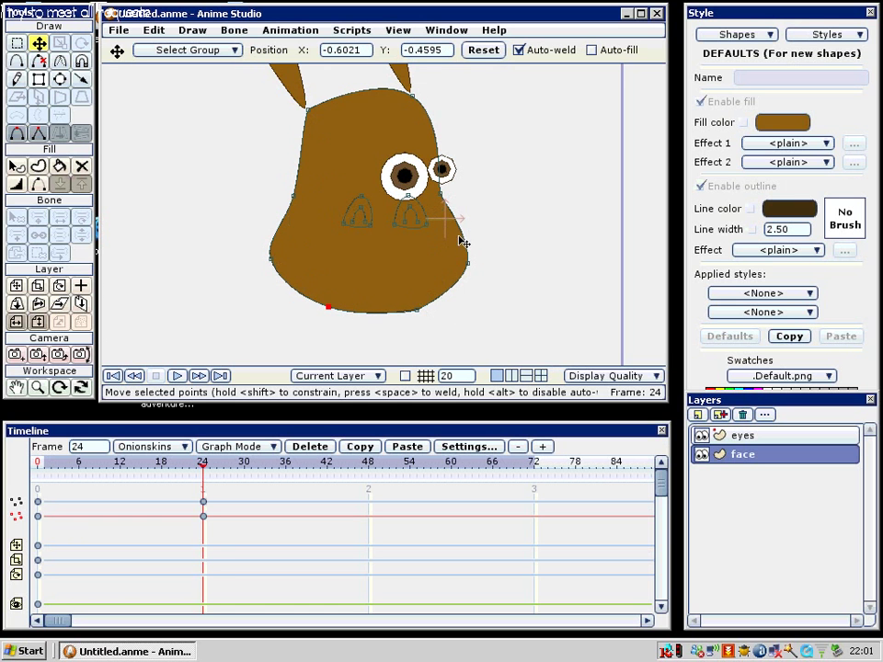
pyautogui.scroll(-5, 463, 242)
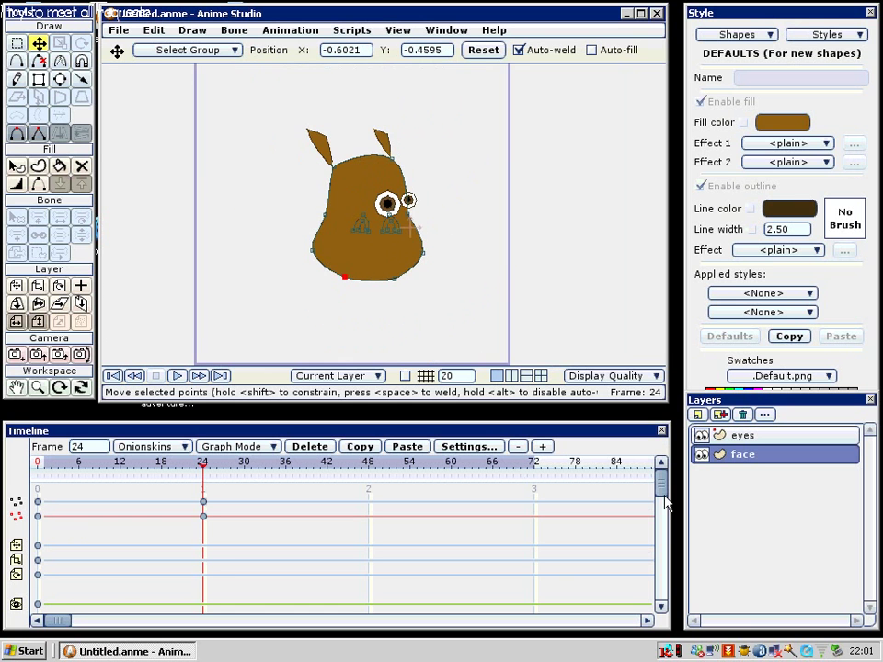
# Step: On the eyes layer at frame 24, move both eyes together left and slightly up onto the front of the head
pyautogui.click(743, 436)
pyautogui.scroll(4, 411, 251)
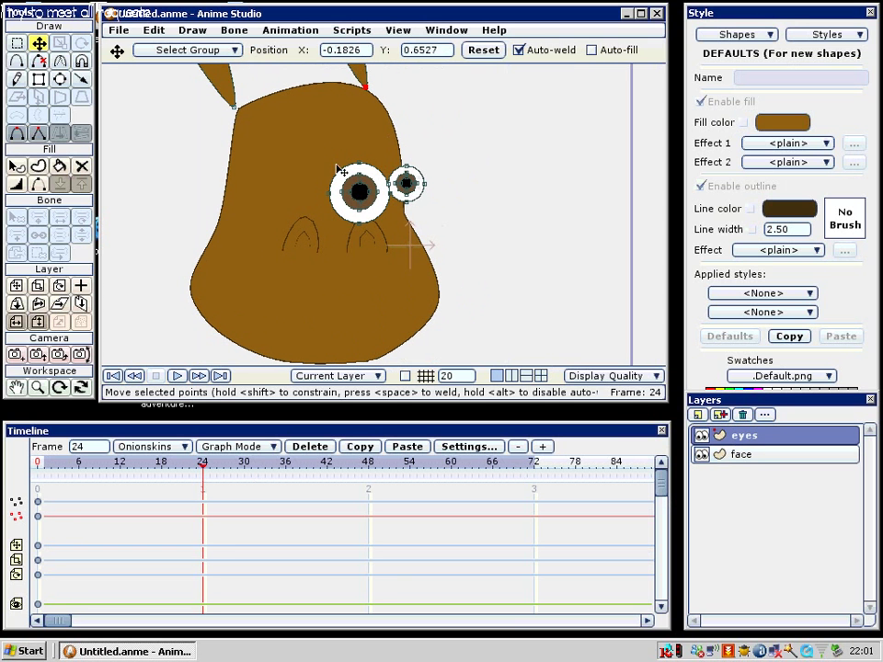
pyautogui.press('g')
pyautogui.moveTo(305, 138); pyautogui.dragTo(448, 230)
pyautogui.press('t')
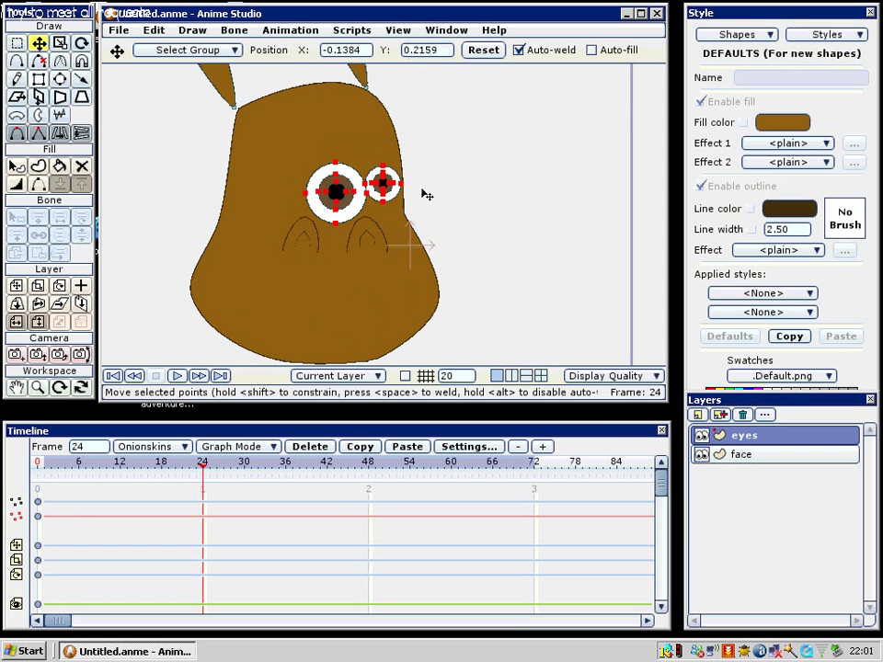
pyautogui.moveTo(397, 191); pyautogui.dragTo(385, 183)
pyautogui.press('g')
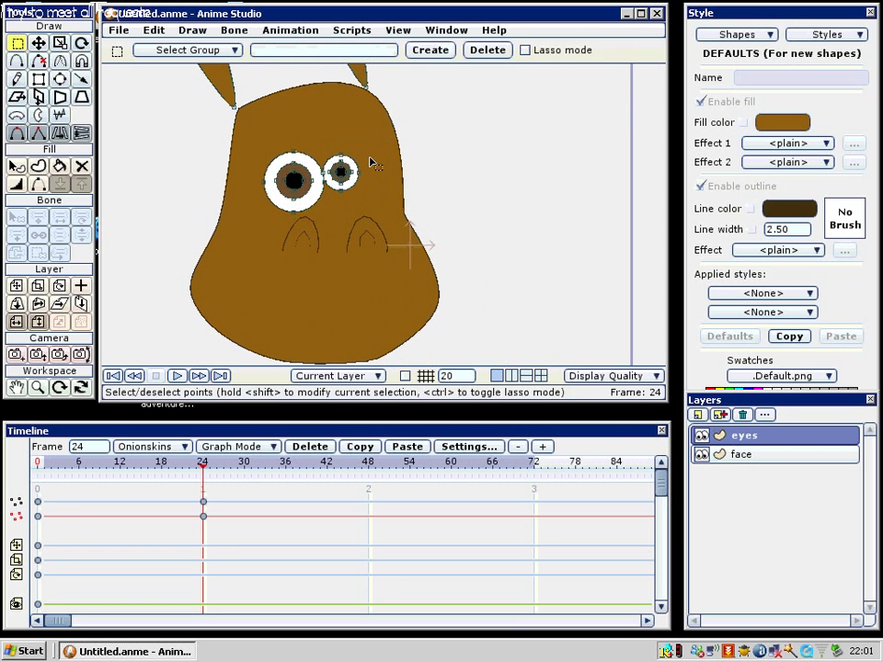
# Step: Enlarge the smaller eye to match the other one and place it level beside it
pyautogui.moveTo(326, 197); pyautogui.dragTo(324, 197)
pyautogui.moveTo(344, 193); pyautogui.dragTo(425, 182)
pyautogui.scroll(6, 375, 200)
pyautogui.press('e')
pyautogui.press('t')
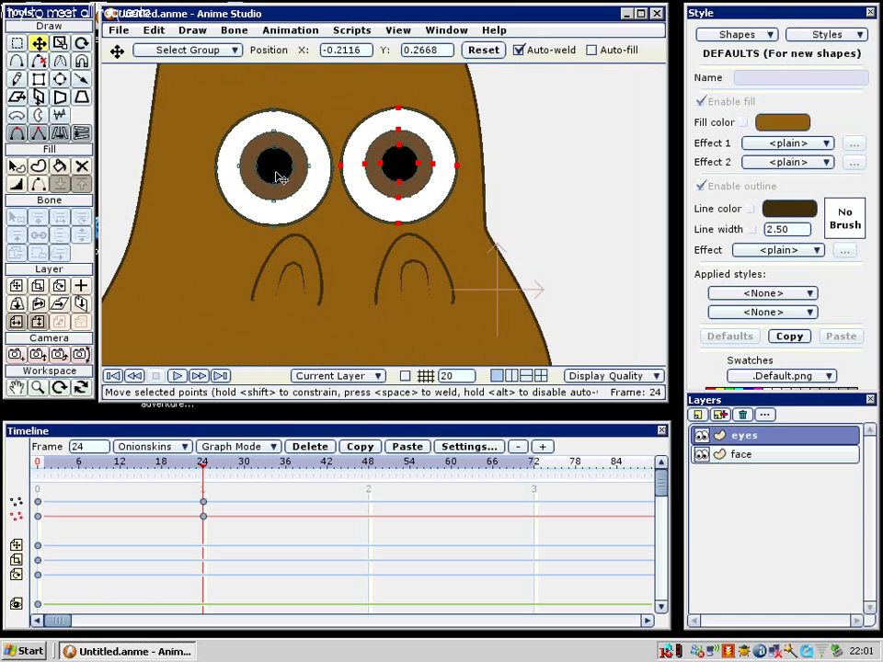
pyautogui.moveTo(290, 145); pyautogui.dragTo(312, 144)
# Step: Select both eyes and shift them slightly left to centre the pair on the head
pyautogui.scroll(-3, 407, 170)
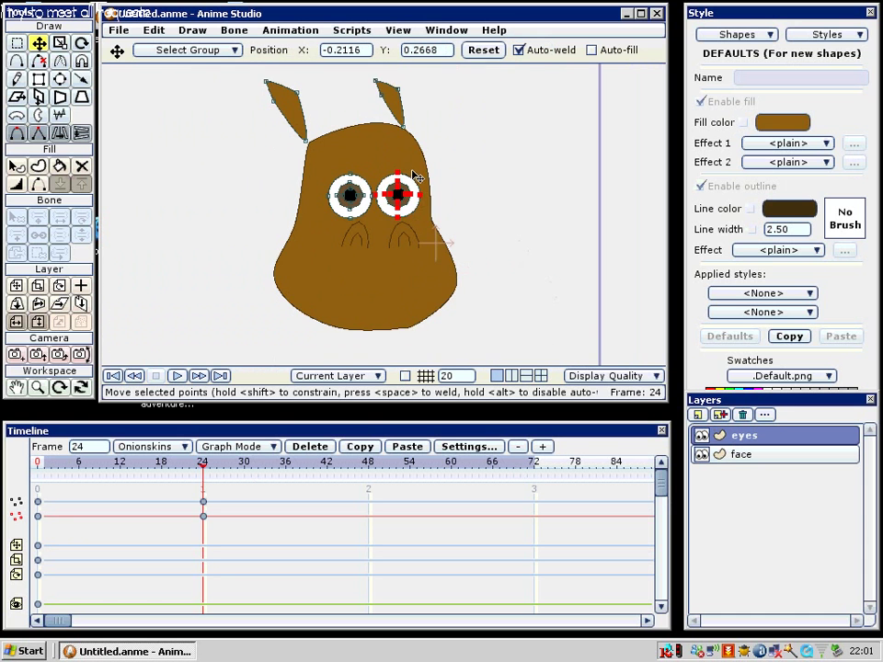
pyautogui.scroll(1, 451, 151)
pyautogui.press('g')
pyautogui.moveTo(453, 148); pyautogui.dragTo(288, 230)
pyautogui.press('t')
pyautogui.moveTo(402, 190); pyautogui.dragTo(394, 190)
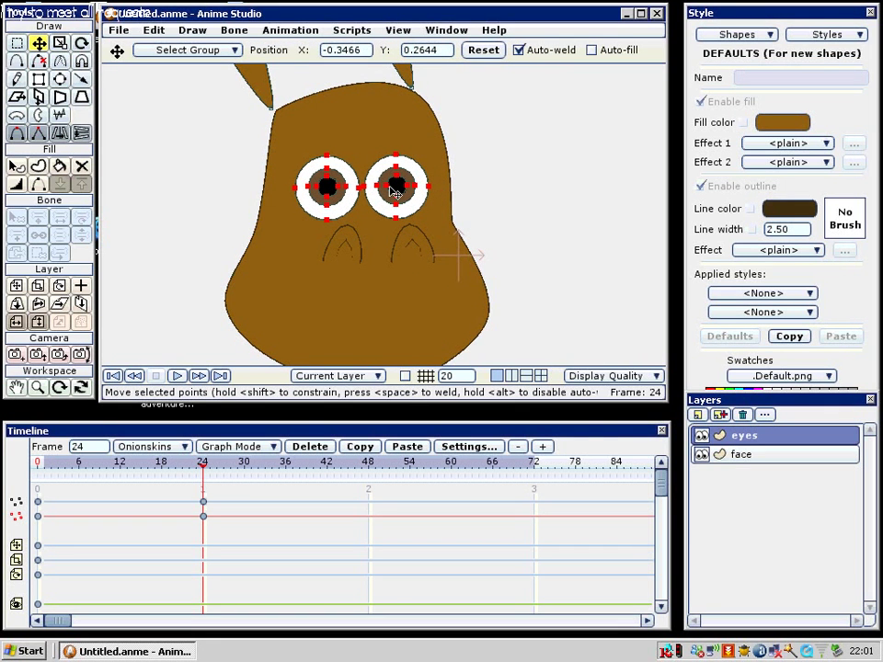
# Step: On the face layer, move both nostrils left so they sit centred beneath the eyes
pyautogui.click(741, 454)
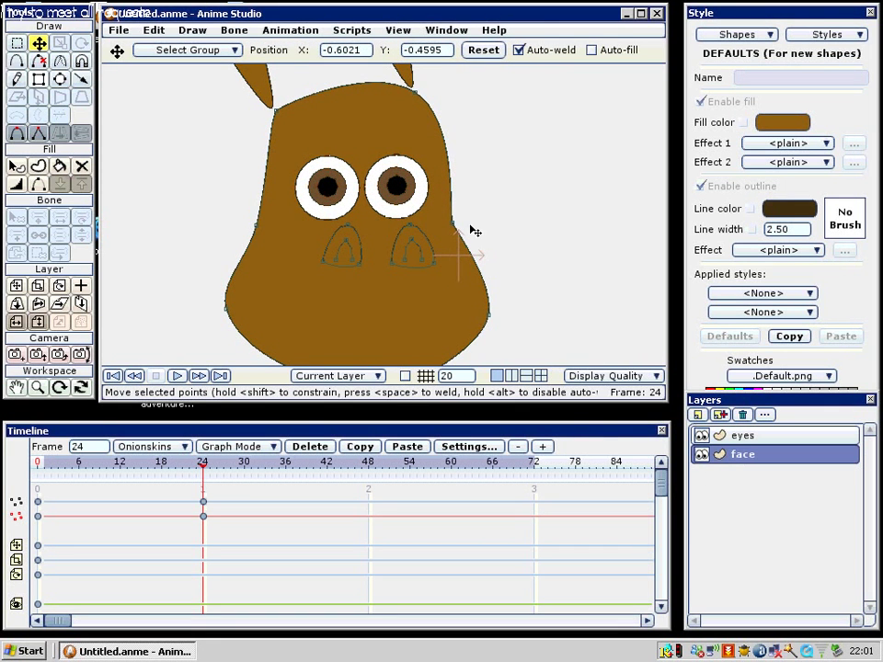
pyautogui.press('g')
pyautogui.moveTo(471, 218); pyautogui.dragTo(314, 276)
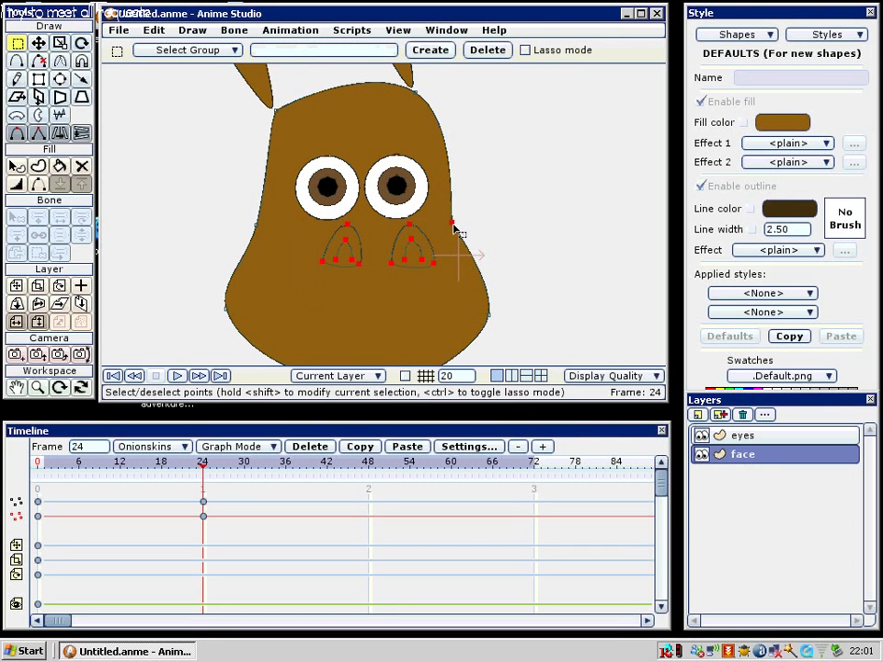
pyautogui.press('t')
pyautogui.moveTo(396, 258); pyautogui.dragTo(380, 262)
pyautogui.press('s')
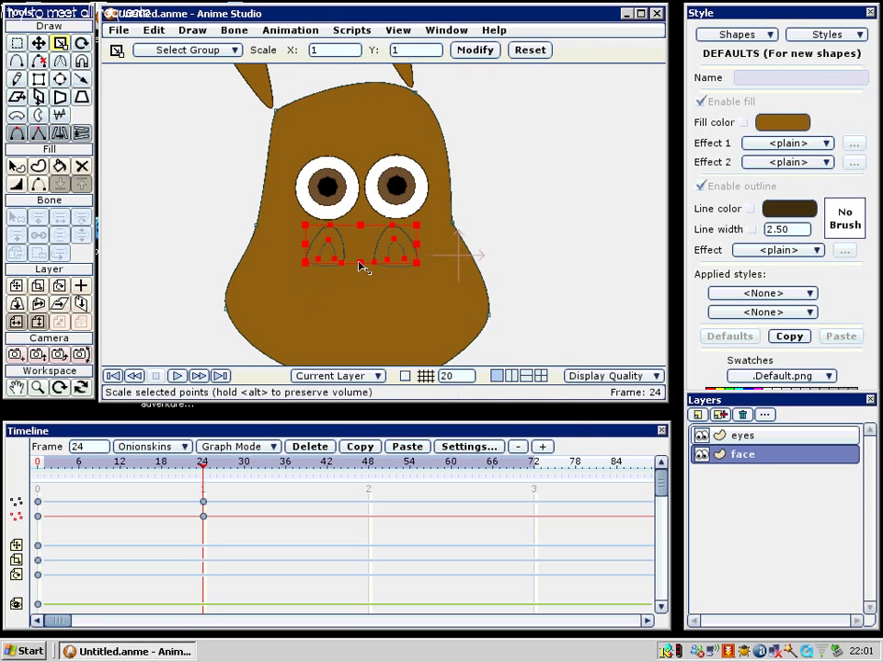
# Step: On the eyes layer, move the right ear's tip up and right and adjust its side points into an upright front-view shape
pyautogui.click(742, 436)
pyautogui.moveTo(385, 163); pyautogui.dragTo(405, 229)
pyautogui.press('g')
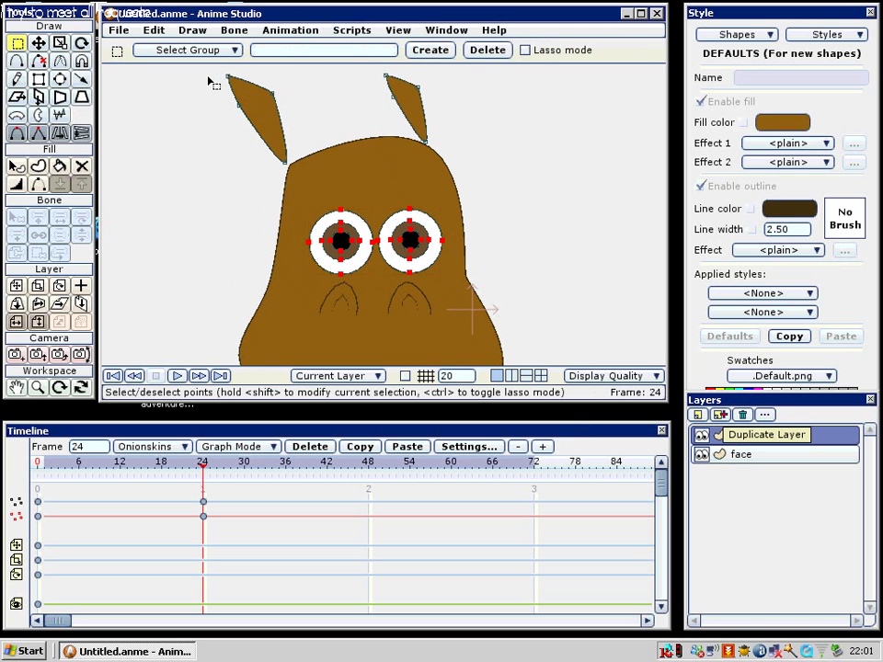
pyautogui.scroll(-2, 267, 124)
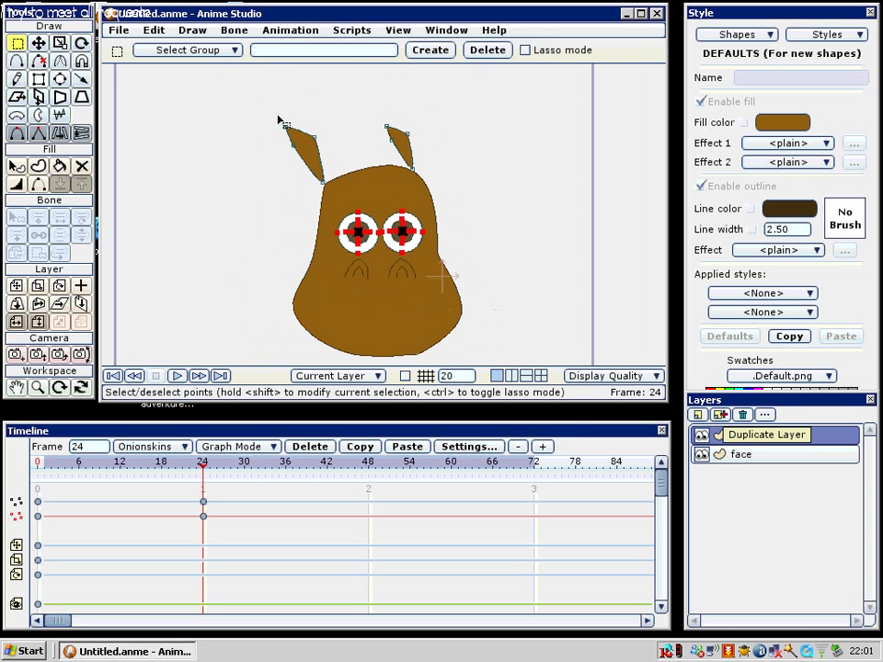
pyautogui.click(406, 152)
pyautogui.press('t')
pyautogui.moveTo(406, 153); pyautogui.dragTo(385, 191)
pyautogui.scroll(2, 394, 189)
pyautogui.press('g')
pyautogui.click(384, 107)
pyautogui.press('t')
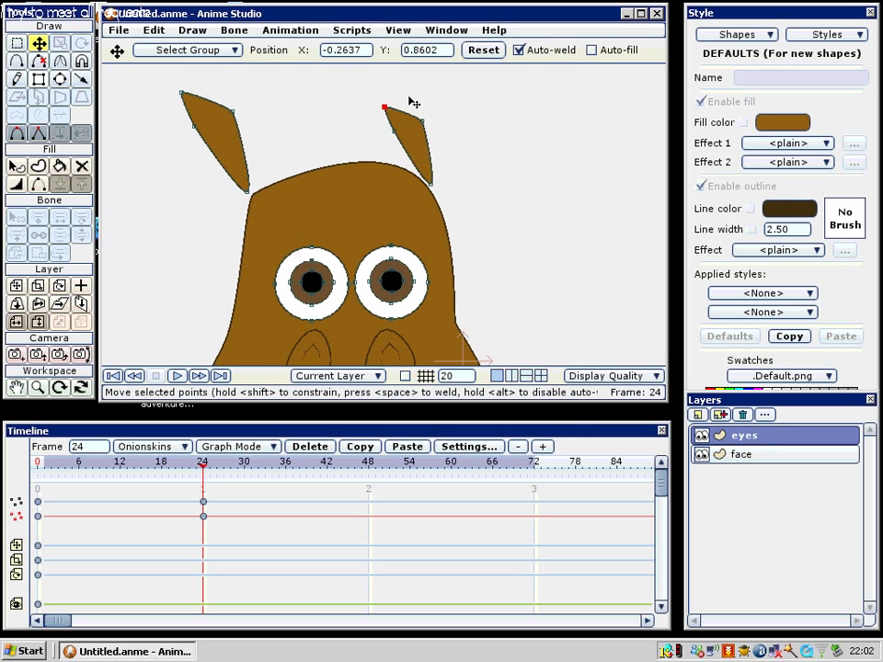
pyautogui.moveTo(385, 107); pyautogui.dragTo(414, 89)
pyautogui.moveTo(433, 131); pyautogui.dragTo(438, 138)
pyautogui.moveTo(379, 129); pyautogui.dragTo(389, 124)
# Step: Reposition the left ear's tip and side points to make it narrower and more upright, like the right ear
pyautogui.moveTo(288, 191); pyautogui.dragTo(317, 166)
pyautogui.press('g')
pyautogui.press('t')
pyautogui.moveTo(282, 116); pyautogui.dragTo(292, 143)
pyautogui.click(232, 136)
pyautogui.moveTo(228, 91); pyautogui.dragTo(267, 89)
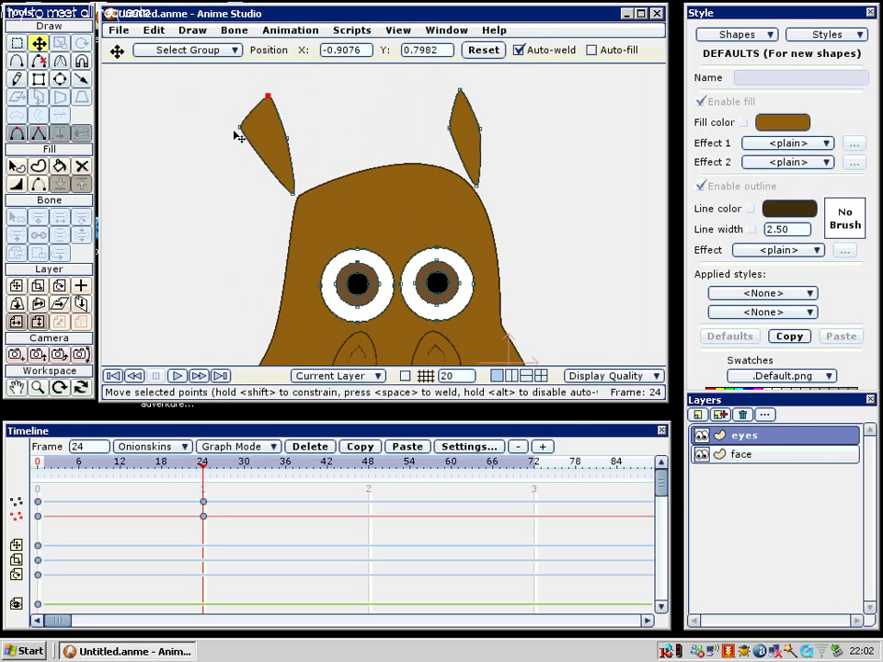
pyautogui.moveTo(241, 127); pyautogui.dragTo(257, 148)
pyautogui.scroll(-4, 391, 203)
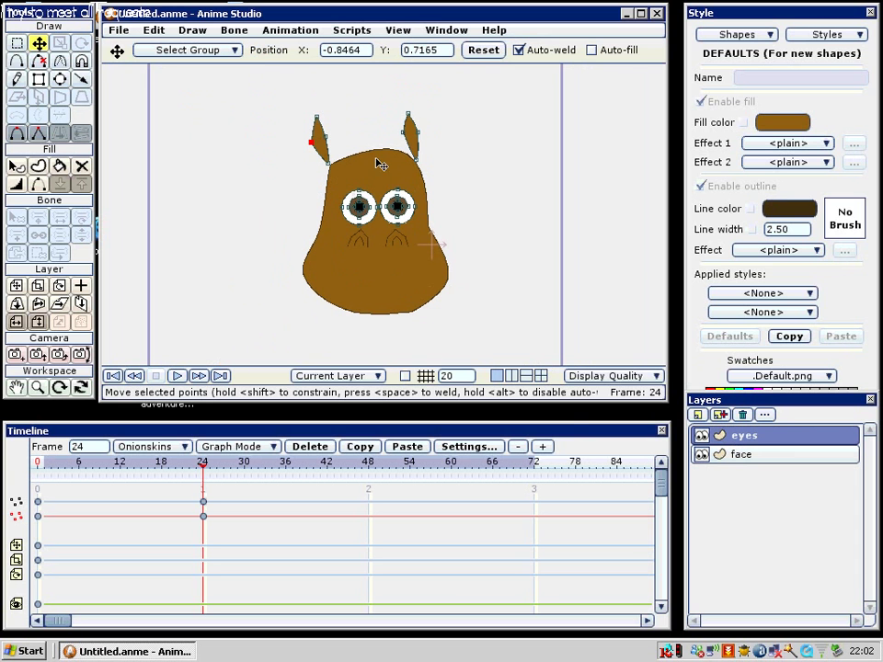
# Step: Scrub the timeline back to frame 0 to check the head turn, with the face layer active
pyautogui.moveTo(194, 467); pyautogui.dragTo(35, 468)
pyautogui.click(763, 456)
pyautogui.scroll(-4, 469, 272)
pyautogui.scroll(3, 467, 265)
pyautogui.moveTo(159, 464); pyautogui.dragTo(37, 474)
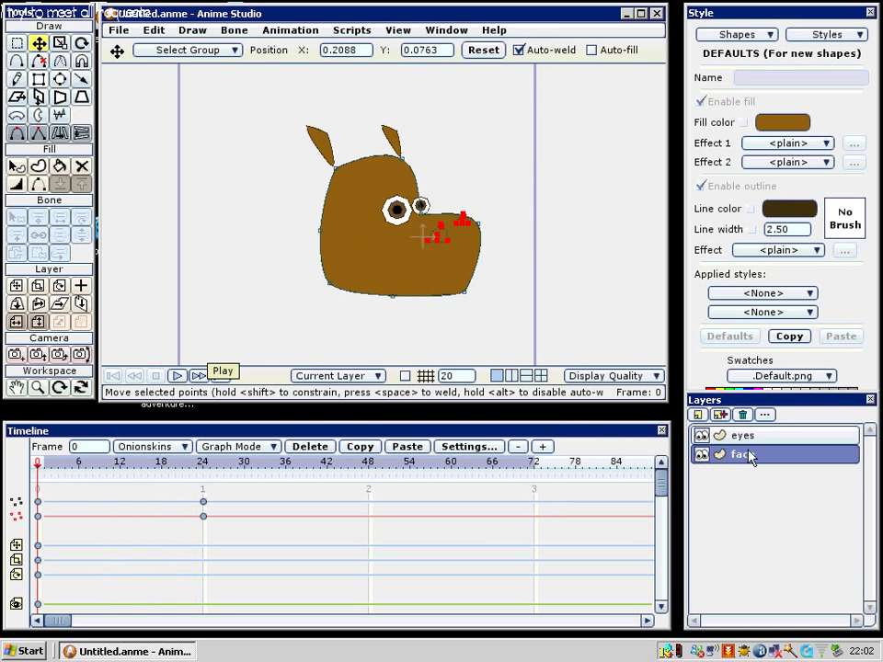
# Step: Add a new empty vector layer below the face layer
pyautogui.click(720, 415)
pyautogui.click(716, 429)
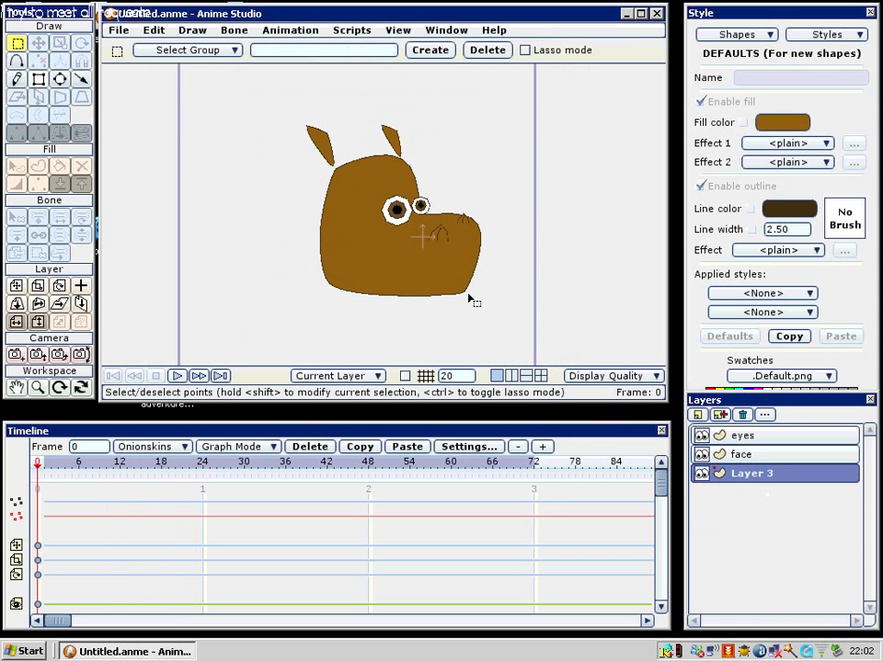
pyautogui.moveTo(433, 292); pyautogui.dragTo(391, 295)
pyautogui.scroll(2, 390, 295)
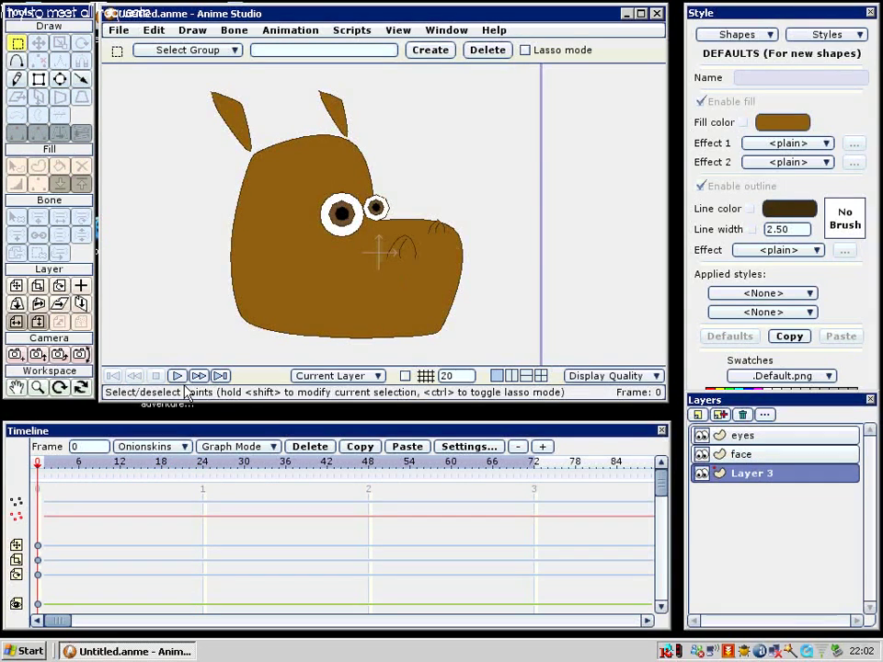
pyautogui.moveTo(320, 309); pyautogui.dragTo(356, 307)
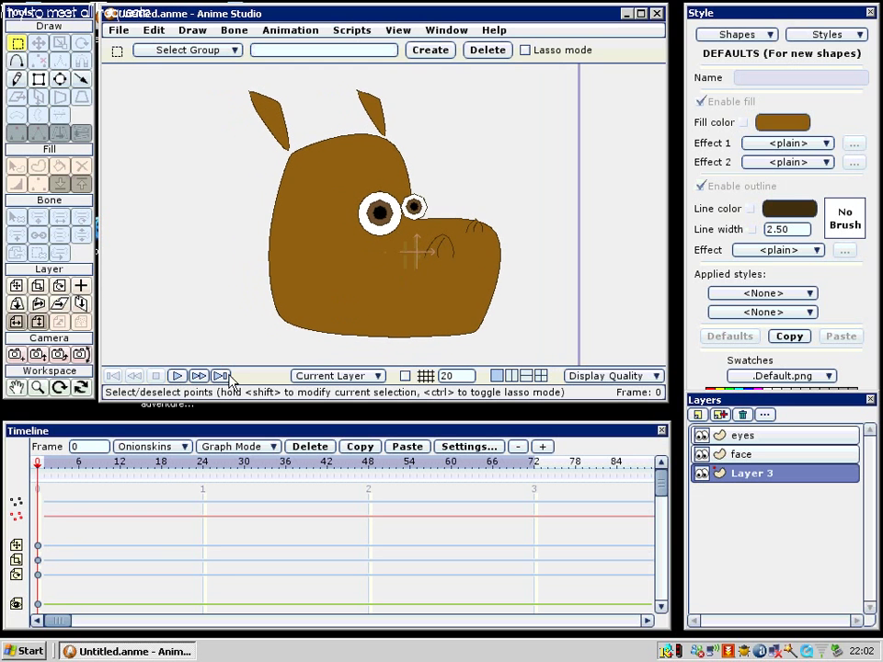
# Step: Play the head turn, return to frame 24 and select the head outline on the face layer to examine its points
pyautogui.click(177, 376)
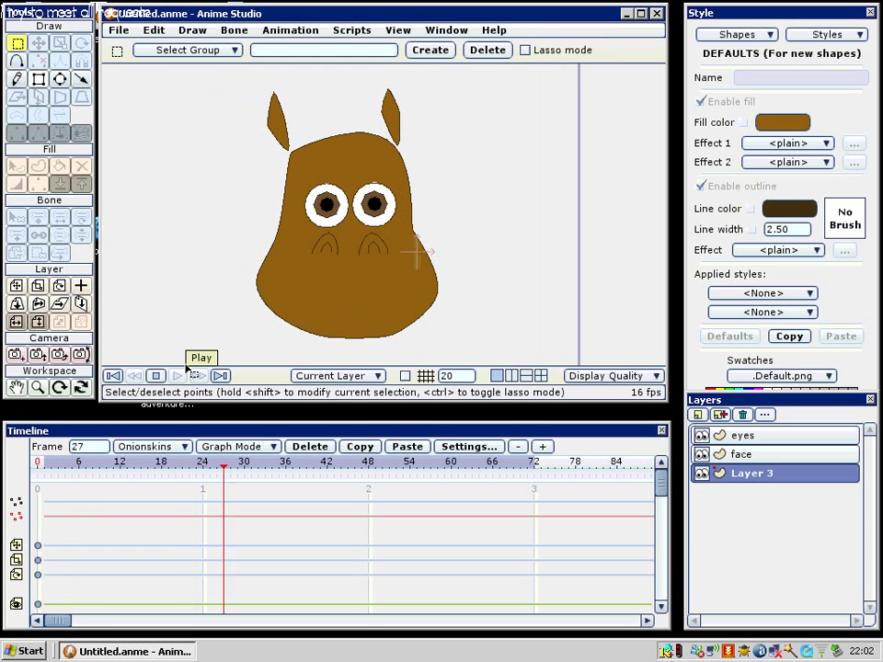
pyautogui.moveTo(298, 467); pyautogui.dragTo(203, 466)
pyautogui.click(742, 435)
pyautogui.click(741, 454)
pyautogui.scroll(2, 432, 195)
pyautogui.scroll(1, 432, 194)
pyautogui.click(467, 252)
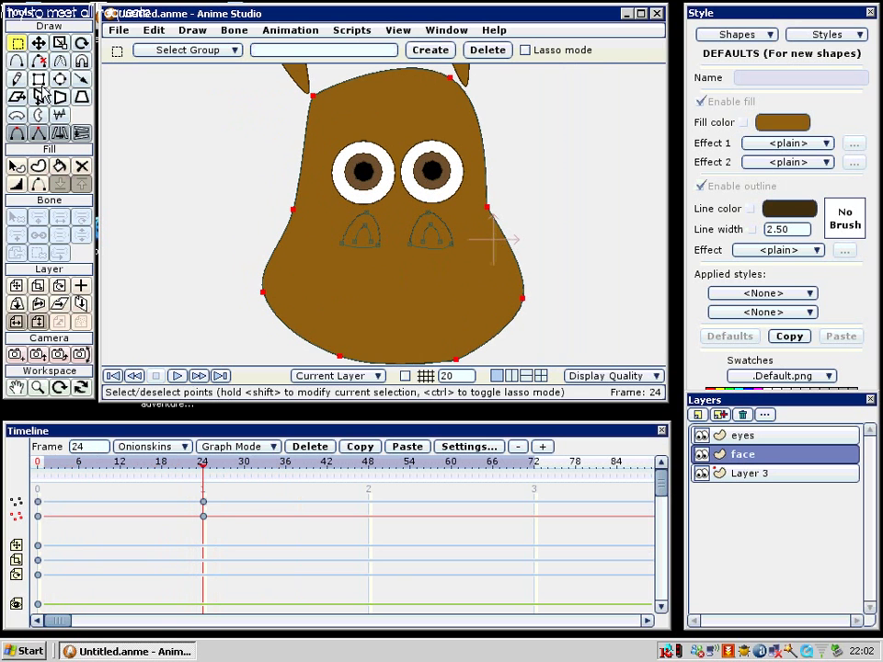
pyautogui.scroll(-2, 400, 210)
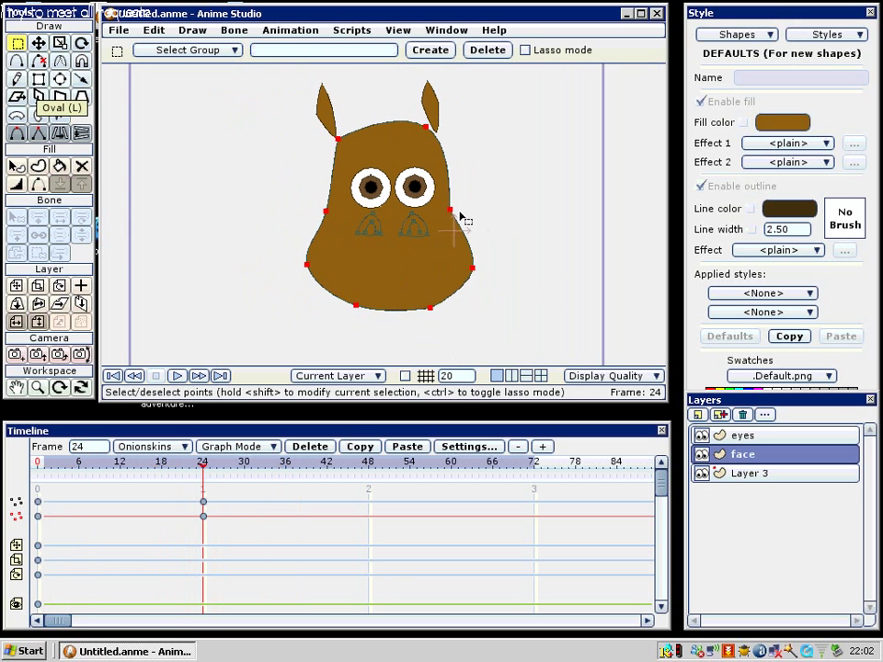
pyautogui.scroll(1, 467, 219)
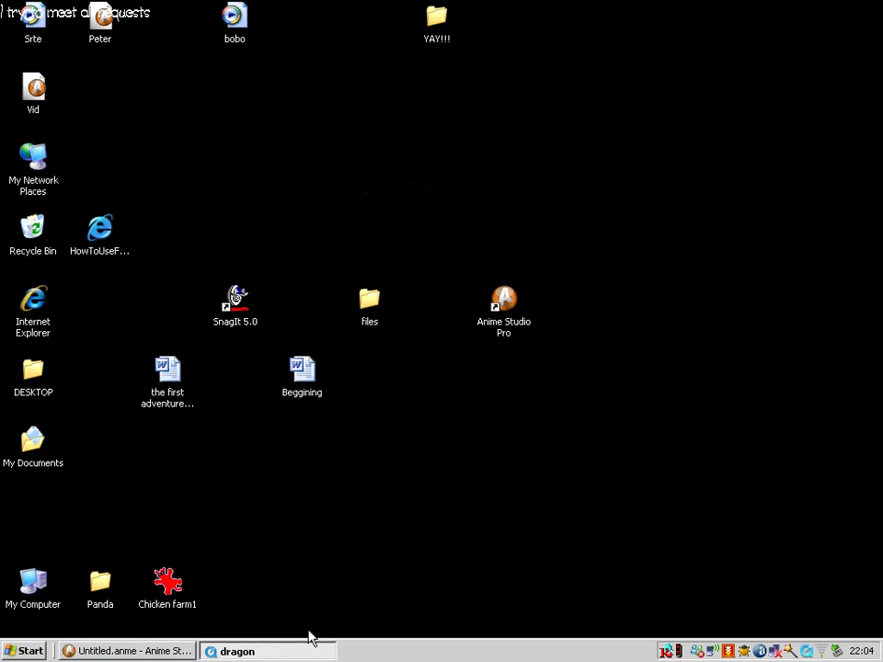
# Step: Switch to the exported "dragon" movie in QuickTime Player, play it and turn on looping
pyautogui.click(235, 654)
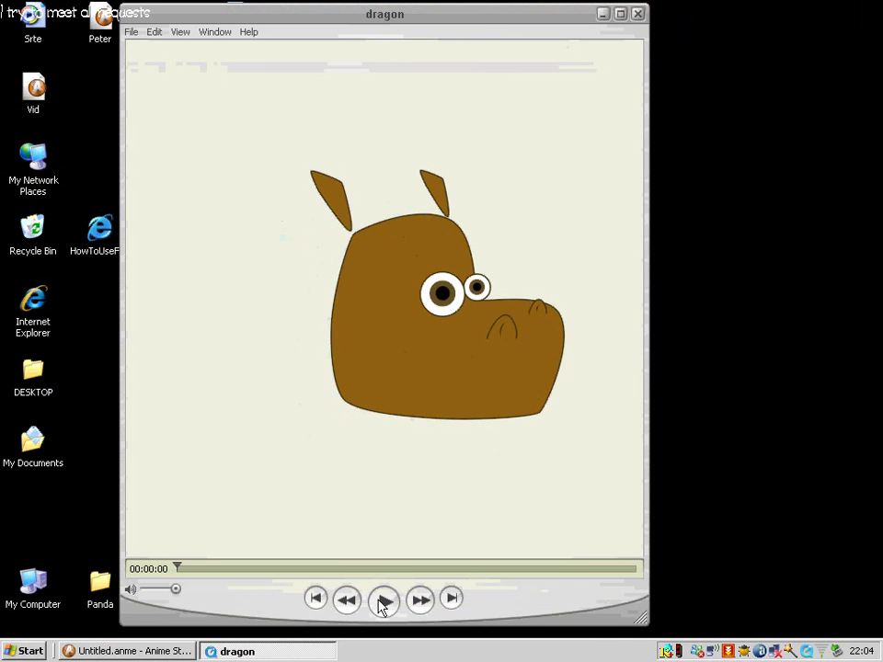
pyautogui.click(384, 602)
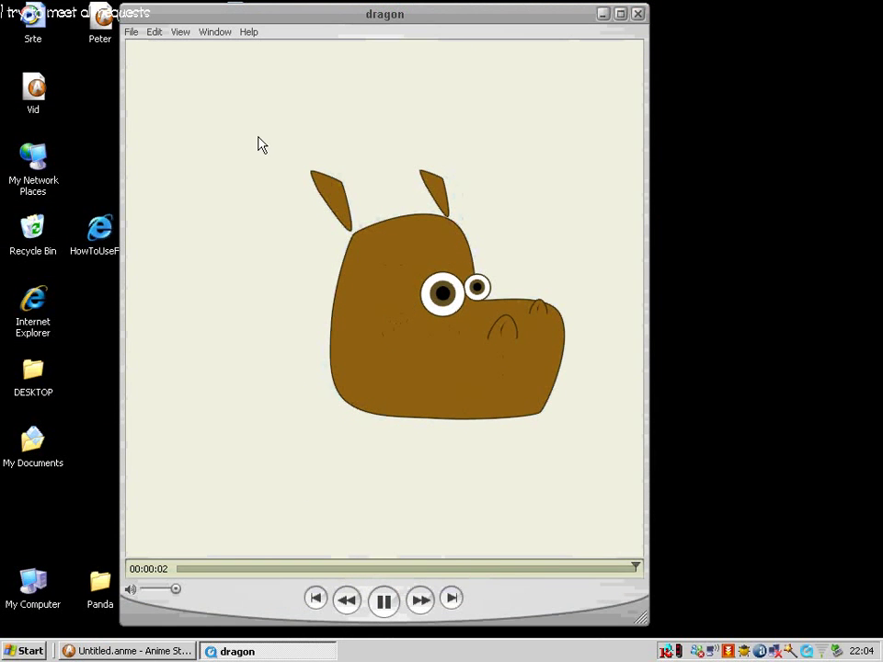
pyautogui.click(188, 33)
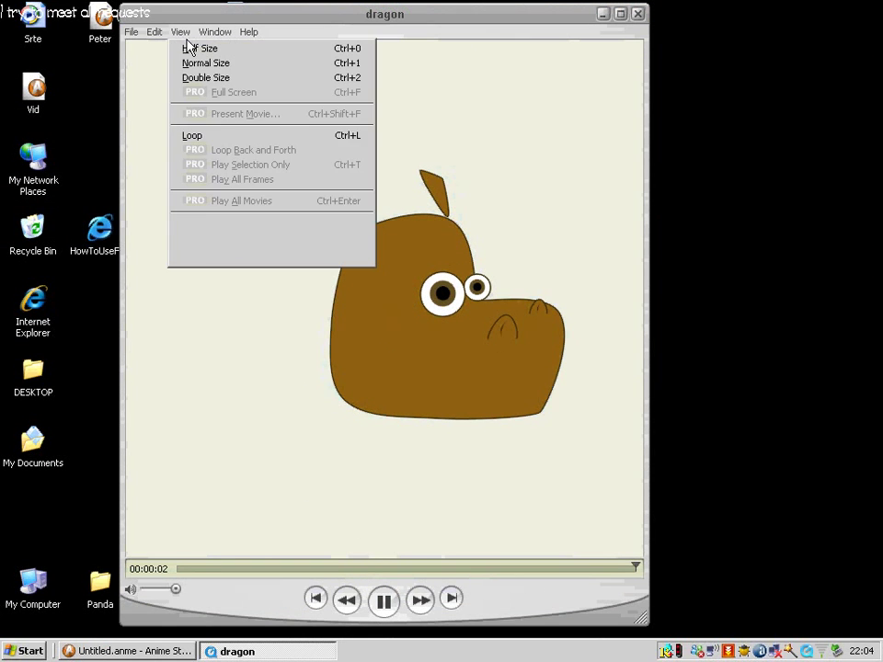
pyautogui.click(213, 136)
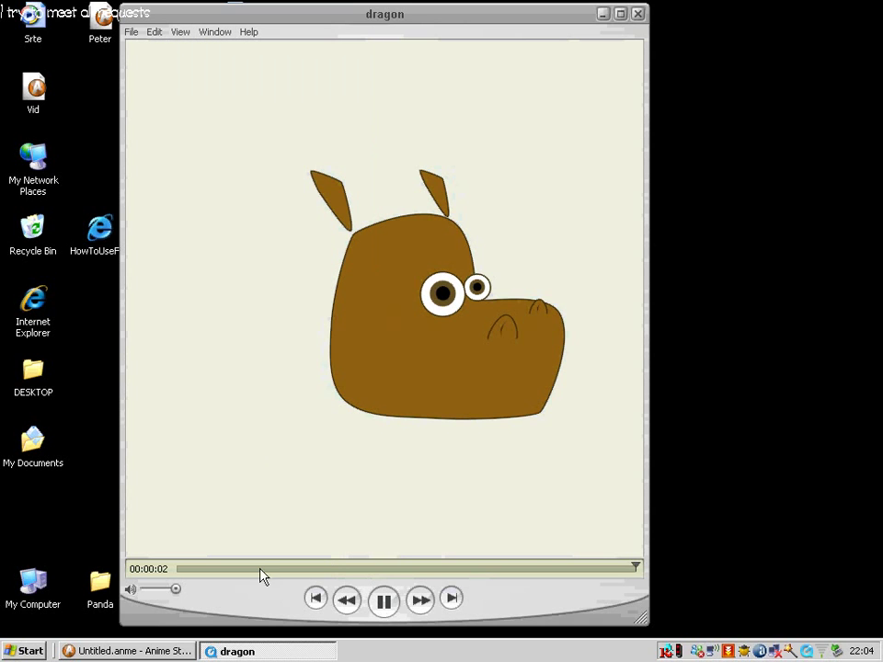
# Step: Return the movie to its start, stop playback and jump to the front-view pose
pyautogui.click(176, 569)
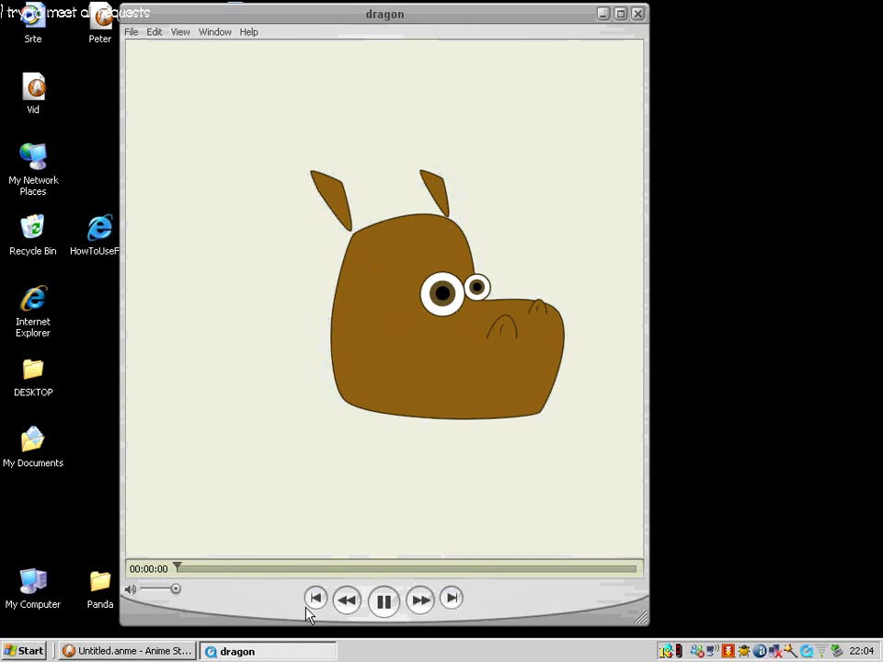
pyautogui.click(380, 605)
pyautogui.click(377, 569)
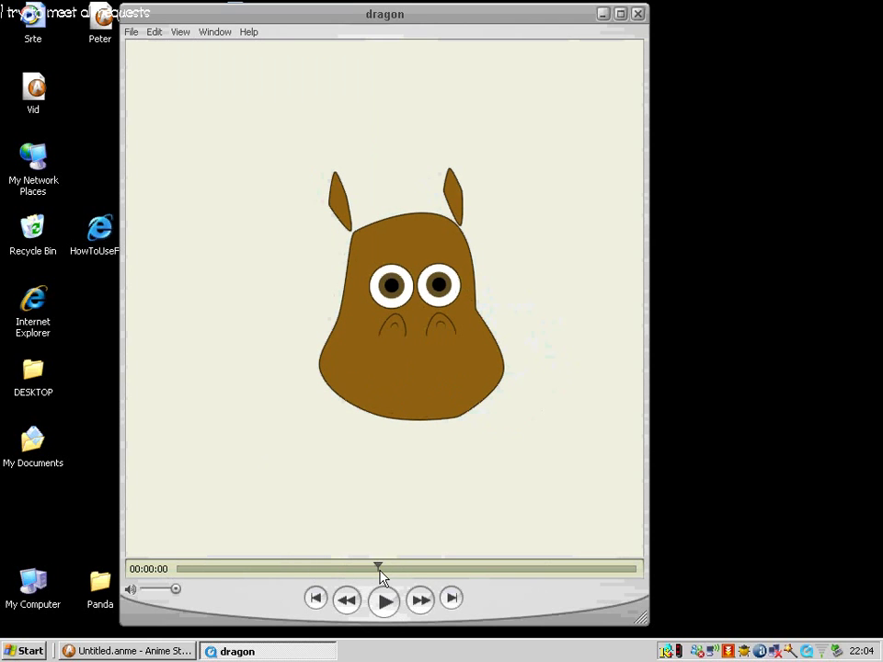